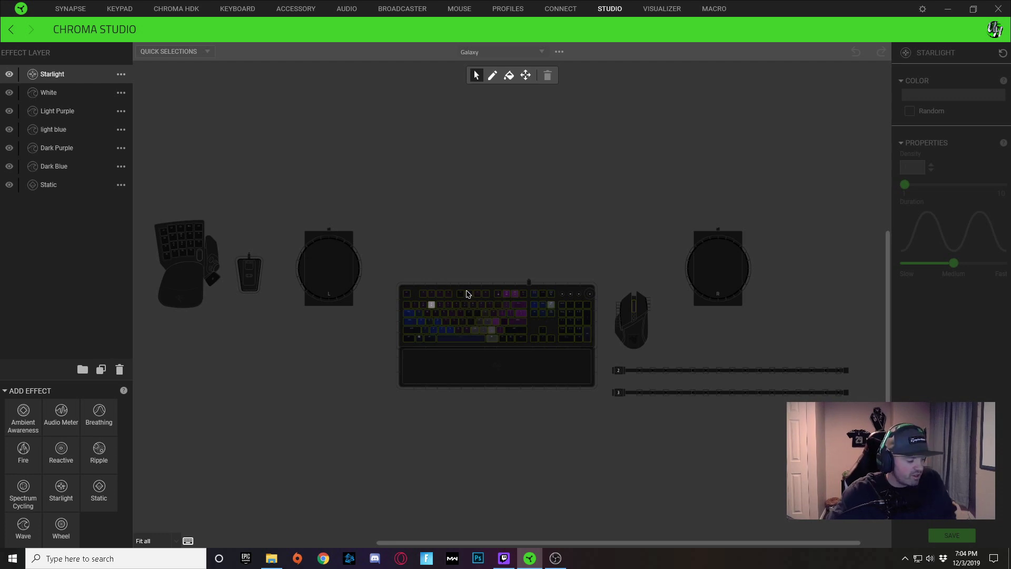
Step: Zoom the keyboard to 100% to inspect the Galaxy effect's individual key colours
double_click(478, 361)
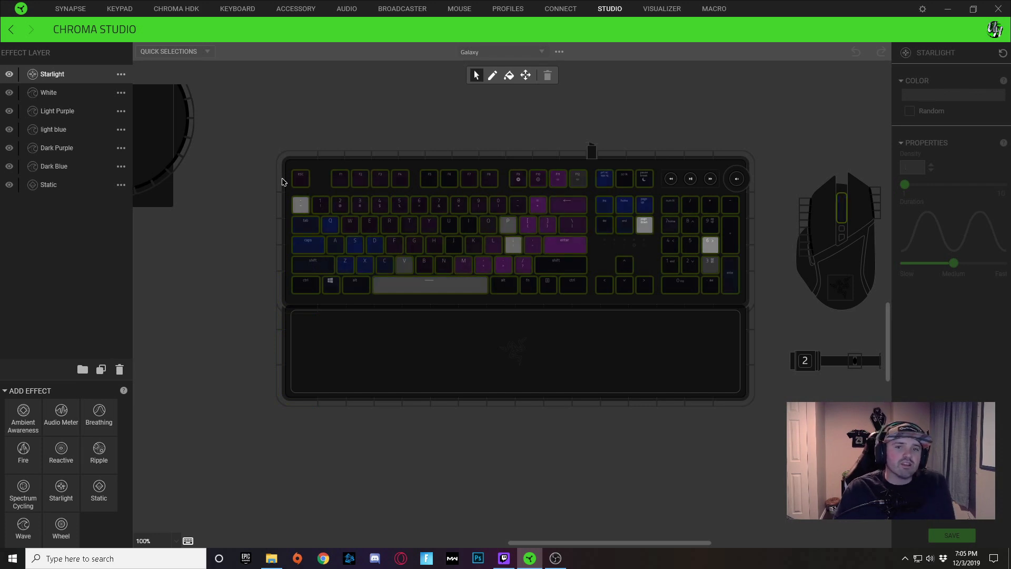
Step: Move the left speaker higher and shift the keyboard and mouse left, then return to the Select arrow
scroll(786, 371, "down", 3)
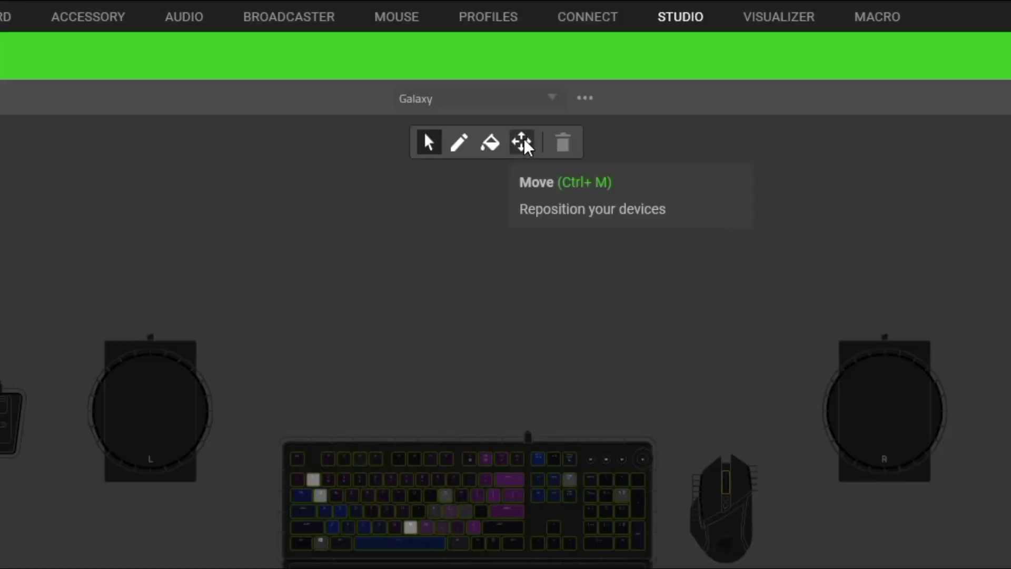
left_click(525, 148)
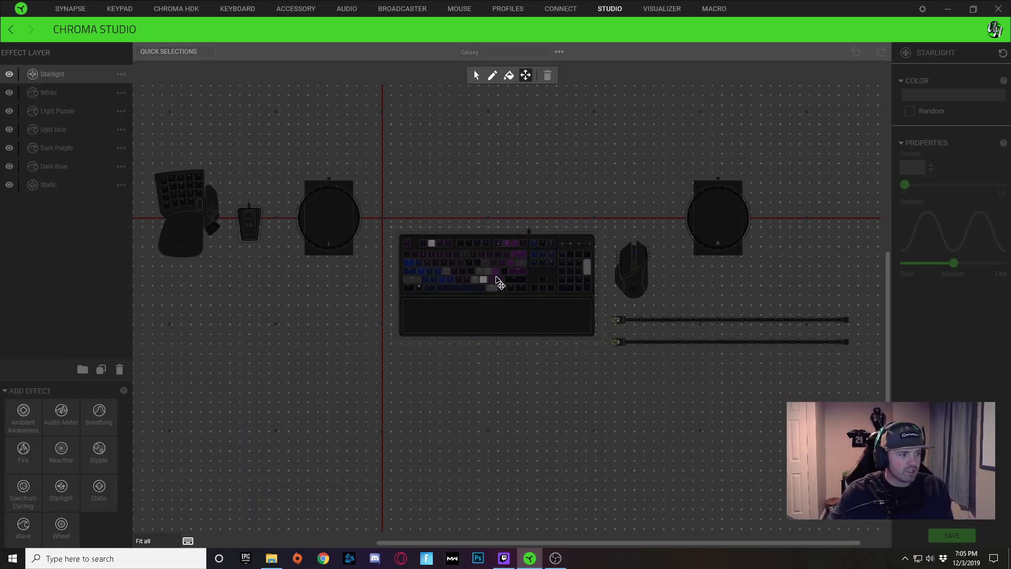
left_click_drag(334, 219, 343, 149)
left_click_drag(470, 289, 365, 283)
left_click_drag(625, 298, 535, 286)
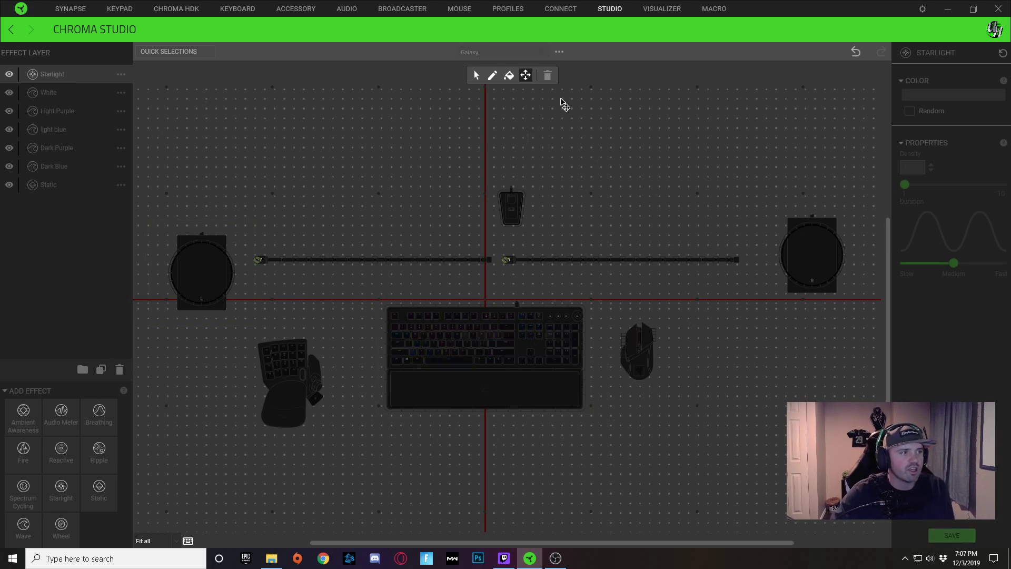
left_click(476, 76)
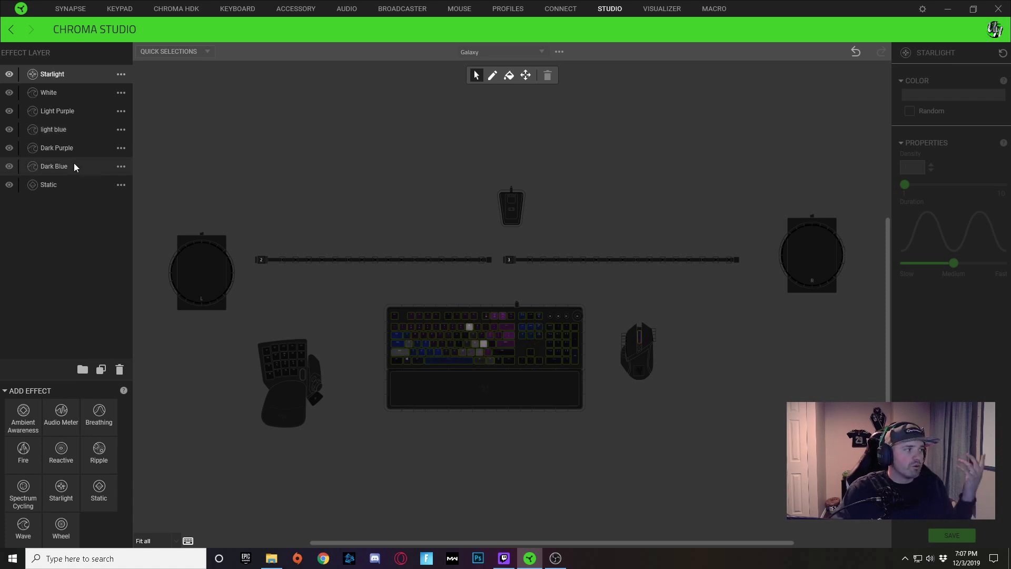
Step: Select the Static base layer and inspect the keyboard keys' hex colour value
left_click(49, 184)
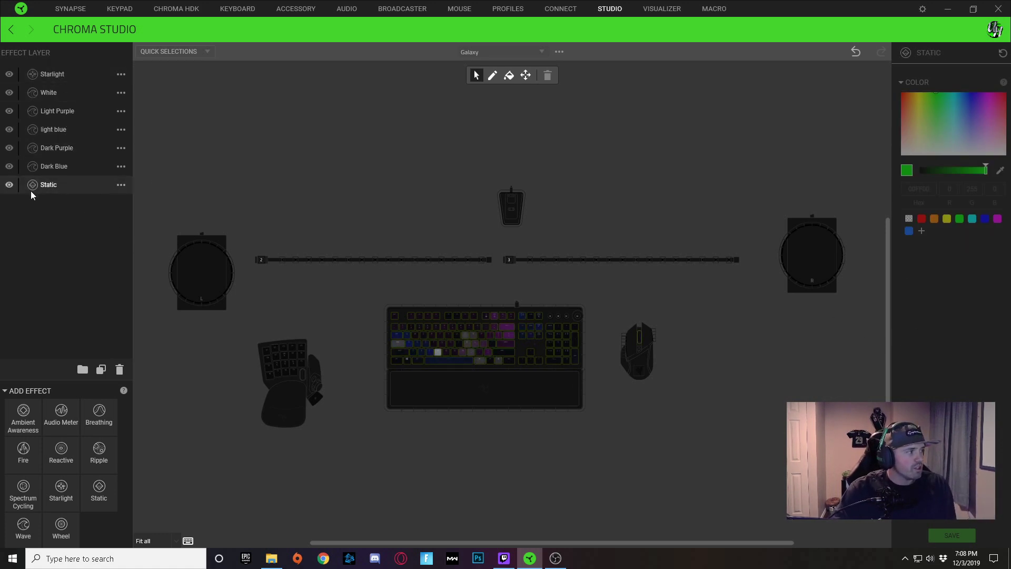
left_click(54, 72)
left_click(68, 185)
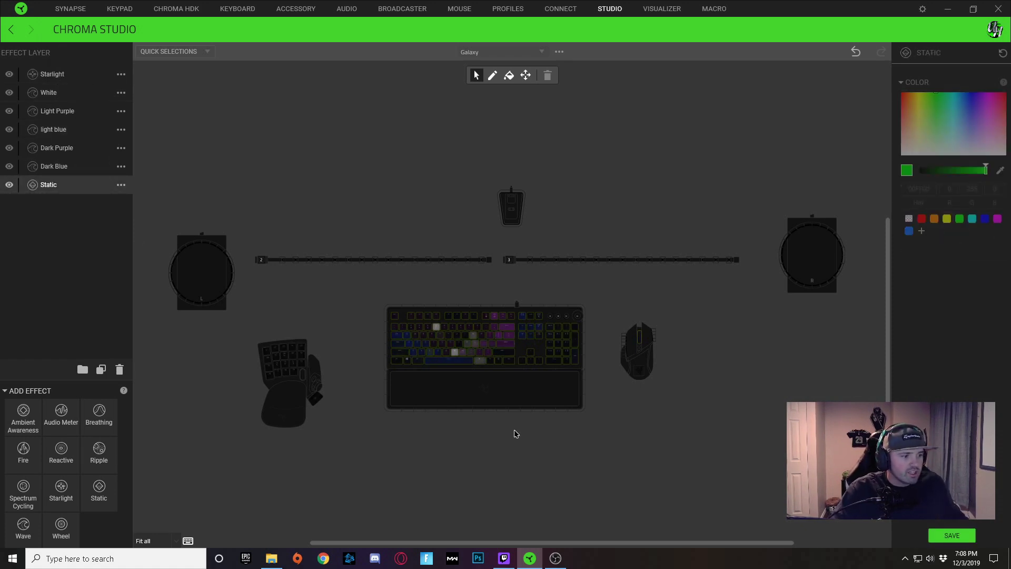
scroll(509, 405, "up", 3)
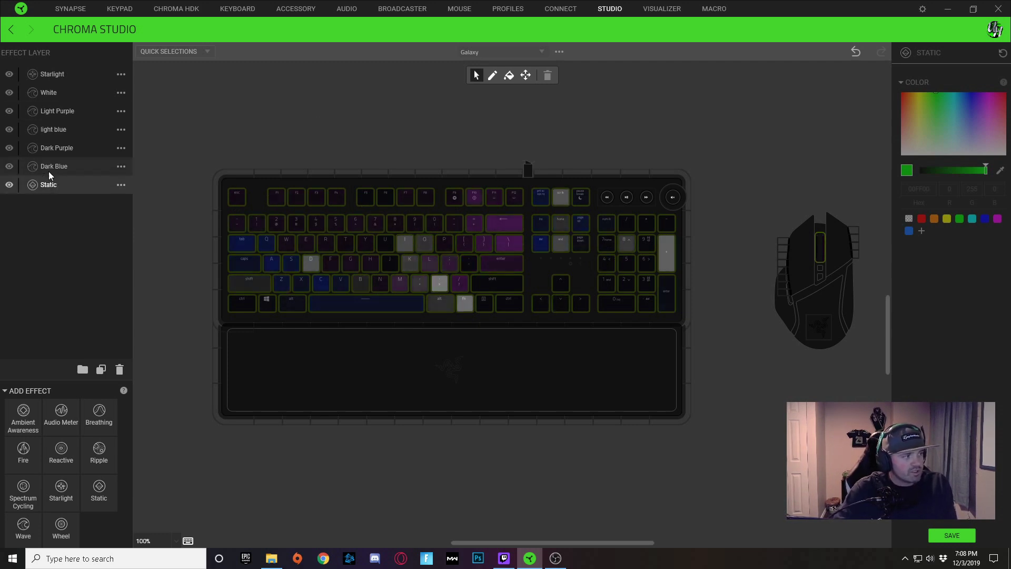
left_click(56, 186)
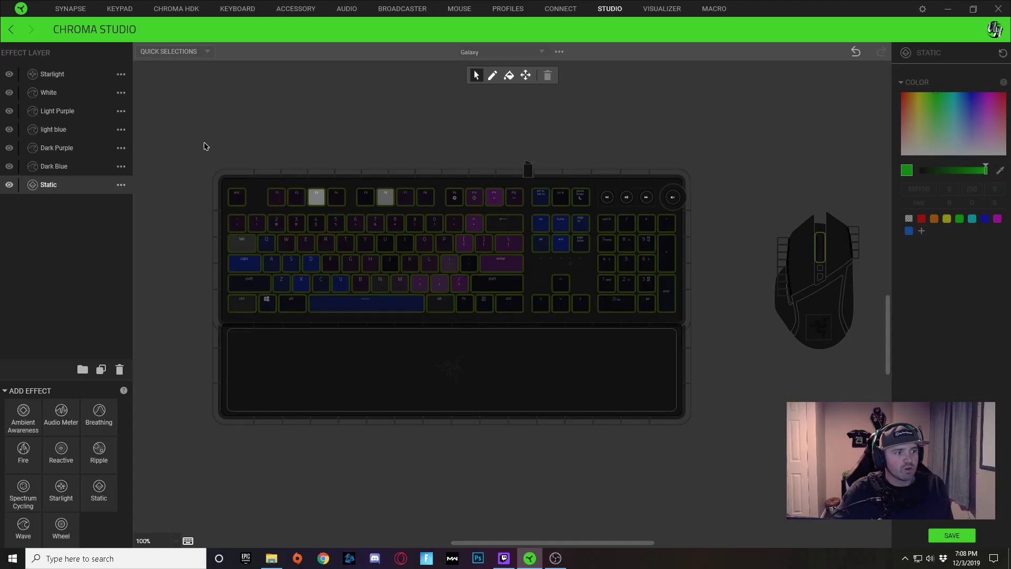
left_click(371, 268)
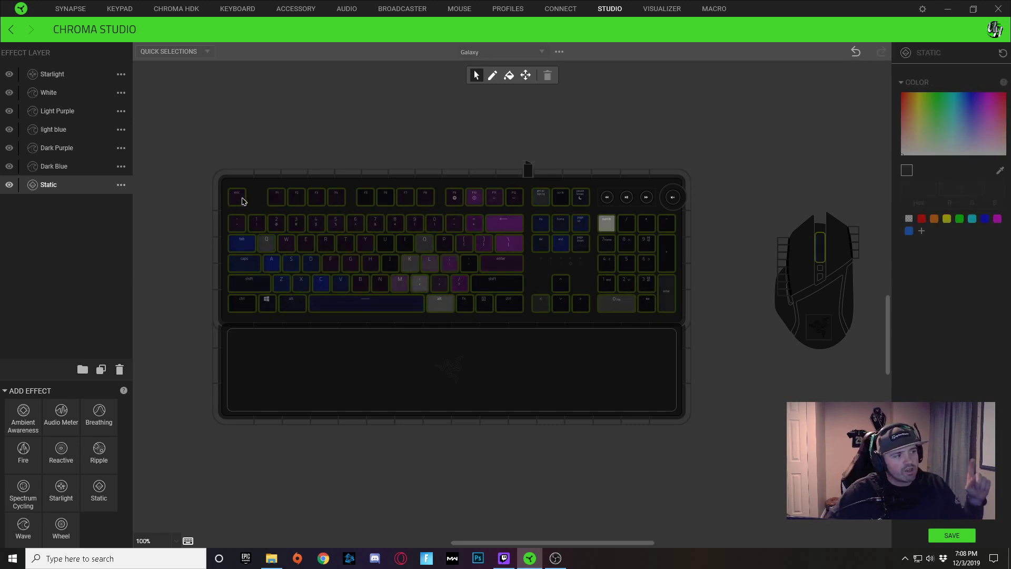
mouse_move(242, 202)
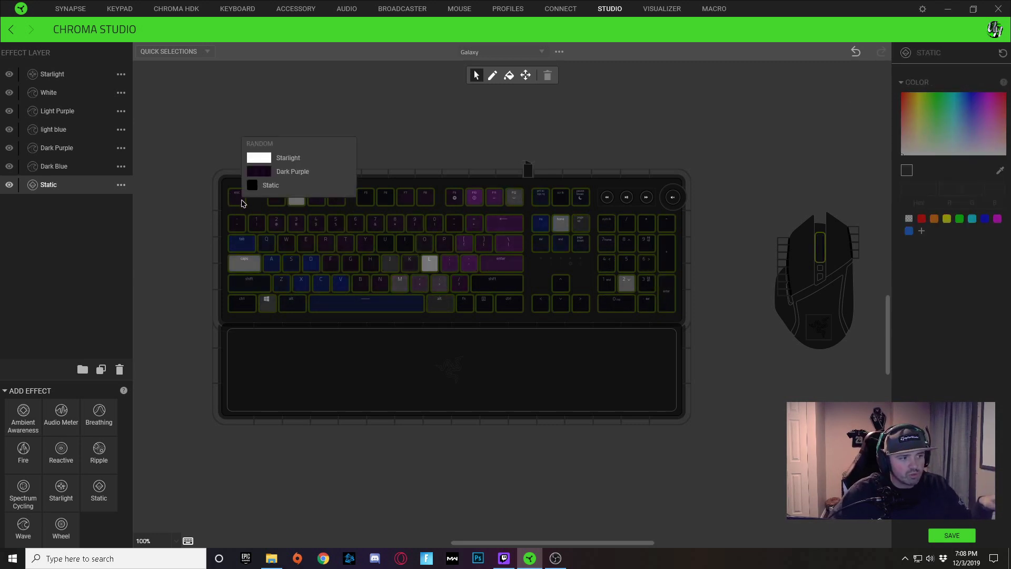
left_click(244, 203)
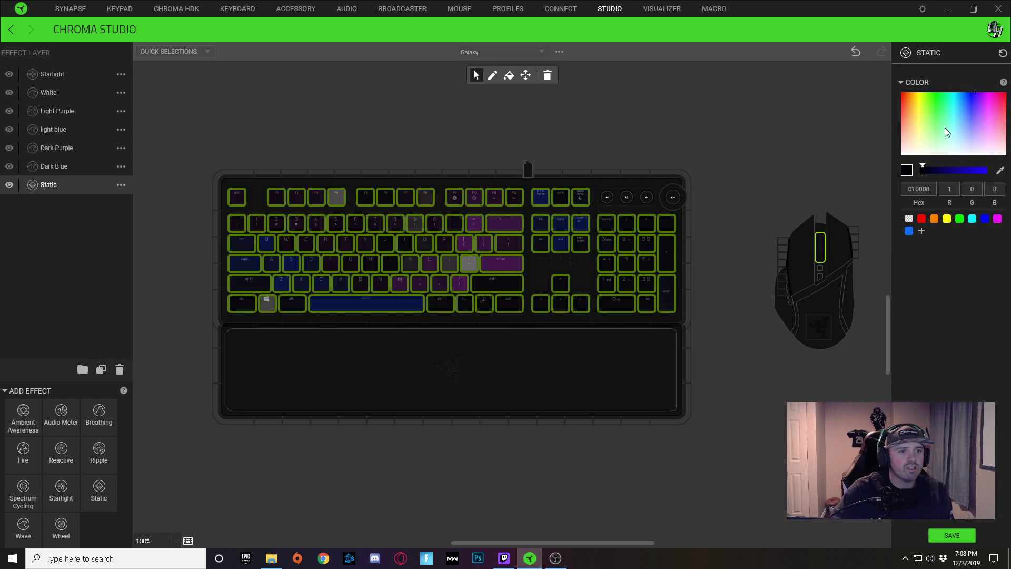
left_click(918, 188)
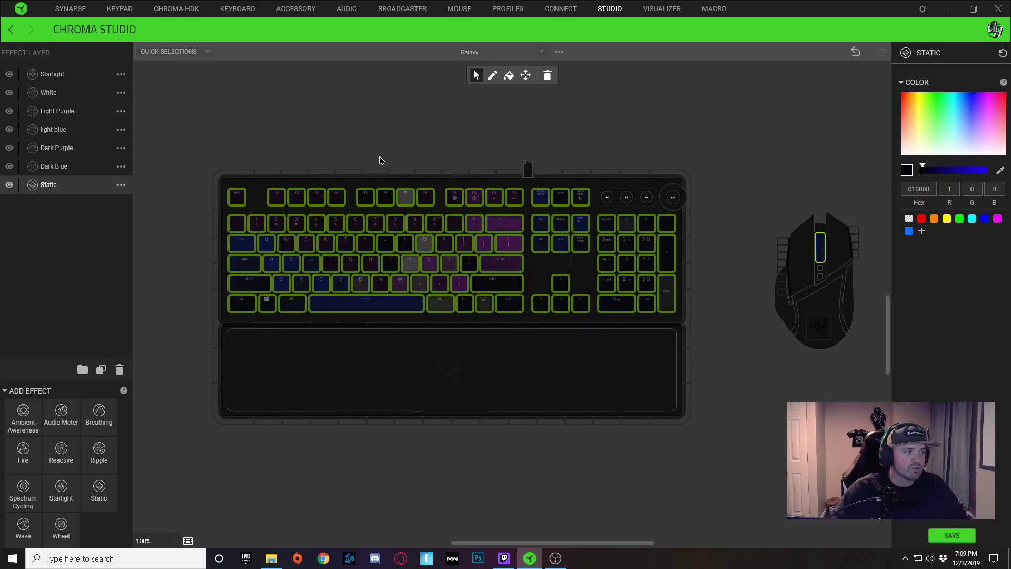
Step: Apply the Static layer to every device's lighting zones with Ctrl+A, then reselect Static
left_click(462, 162)
scroll(584, 272, "down", 1)
scroll(583, 272, "down", 2)
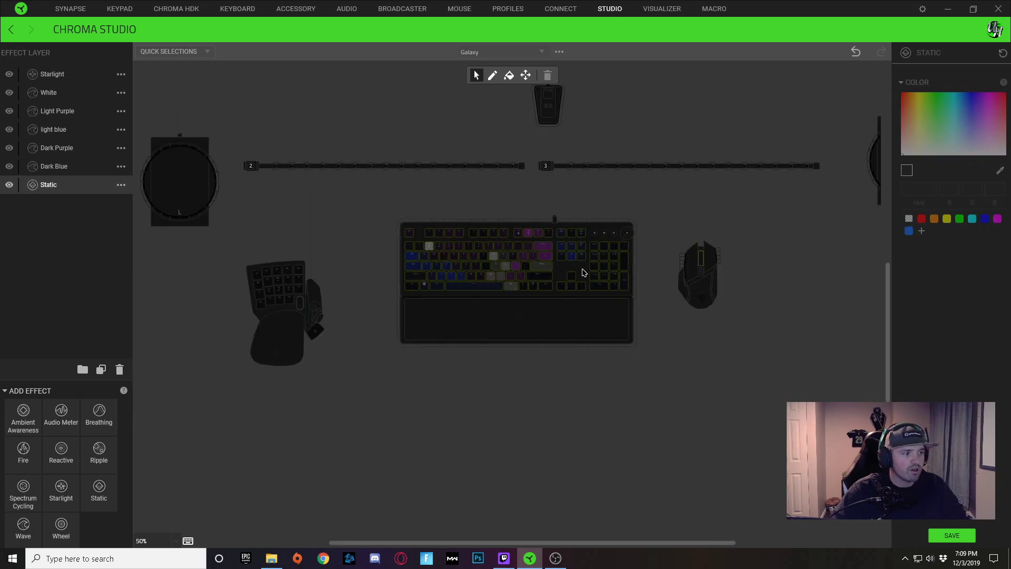
key("ctrl+a")
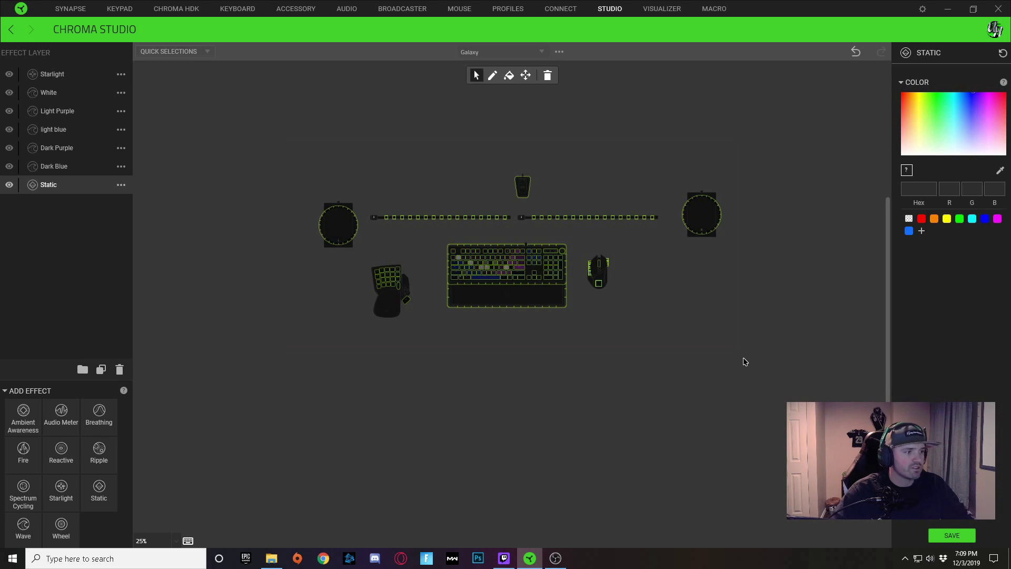
left_click(733, 372)
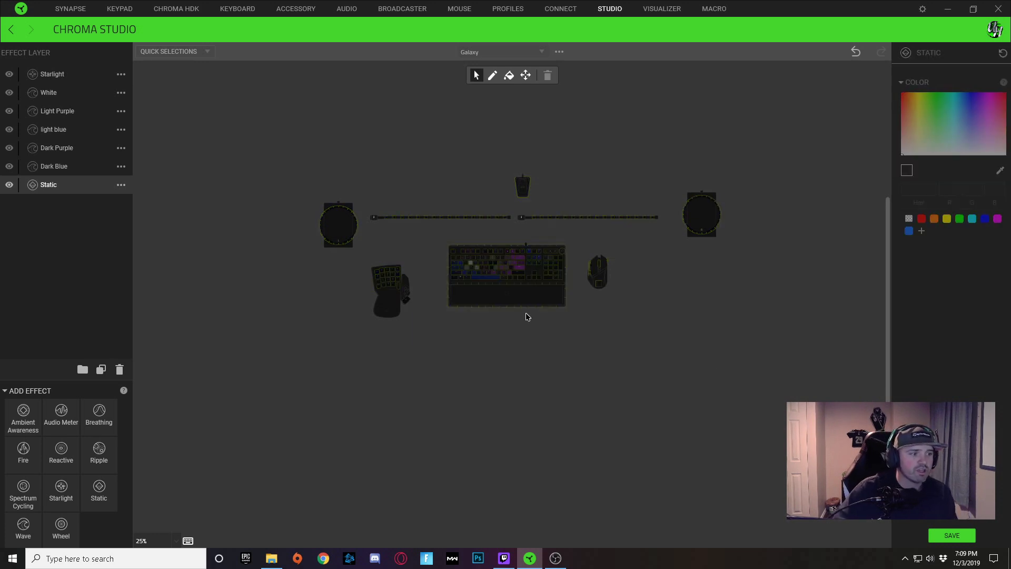
scroll(639, 384, "up", 2)
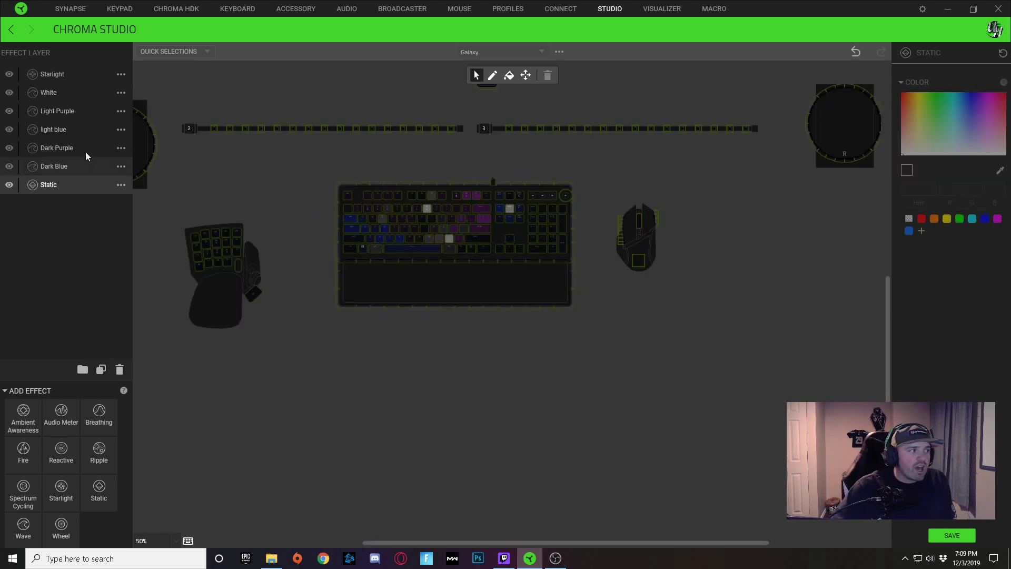
left_click(47, 188)
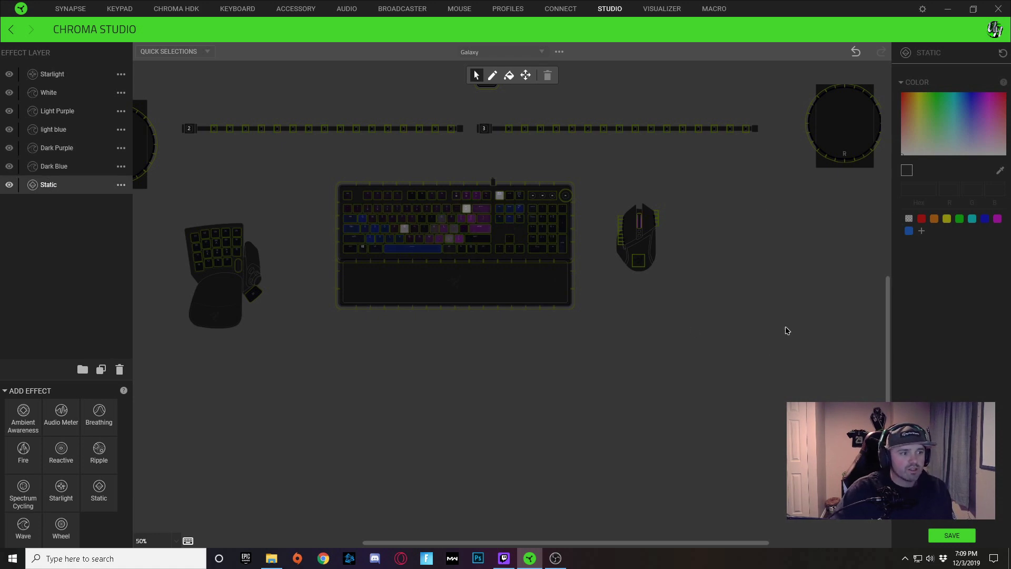
Step: Select the Dark Blue layer to show its Wave settings: speed 1, width 100%, angle 219°
left_click(48, 166)
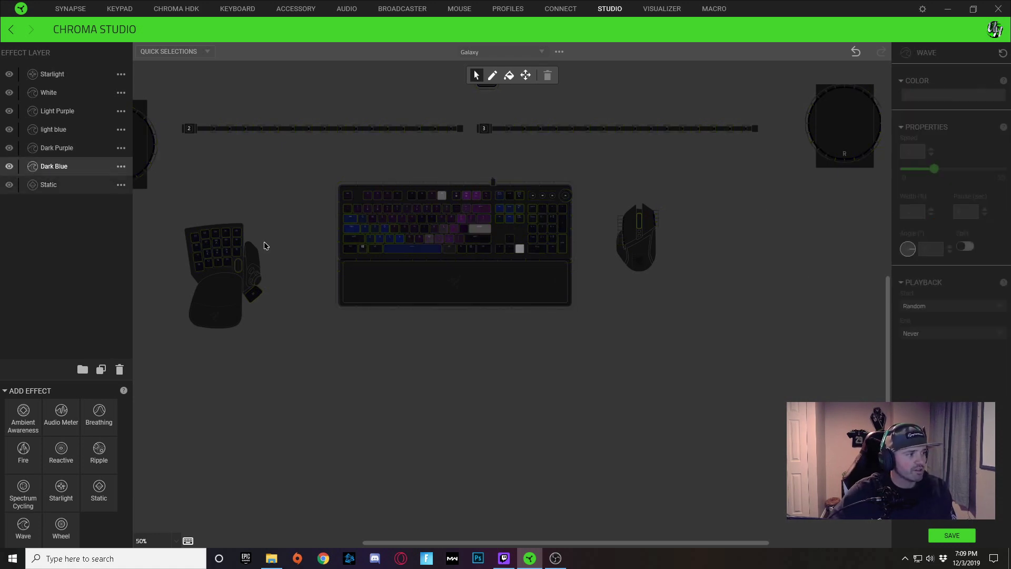
scroll(454, 350, "up", 2)
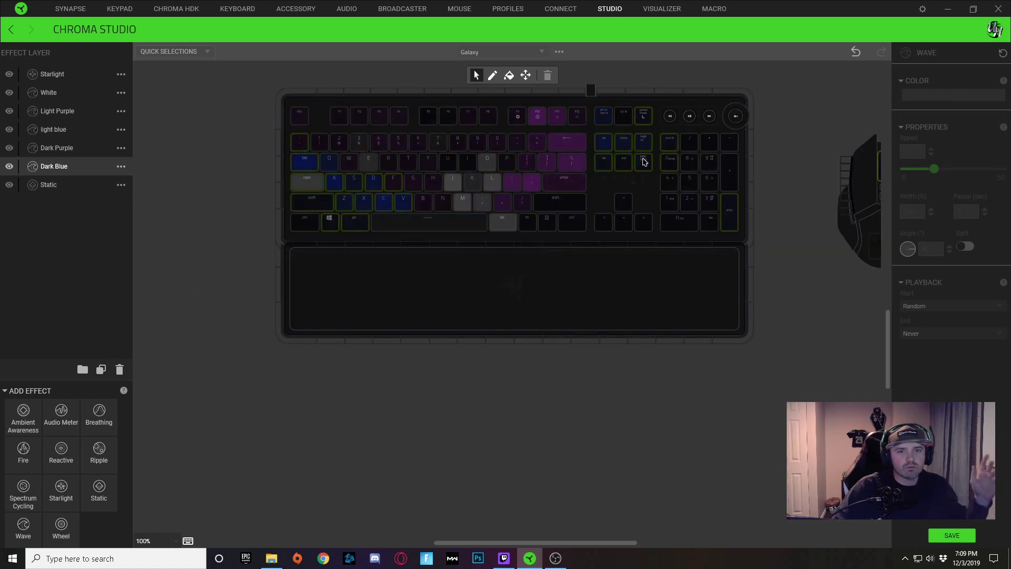
left_click(59, 169)
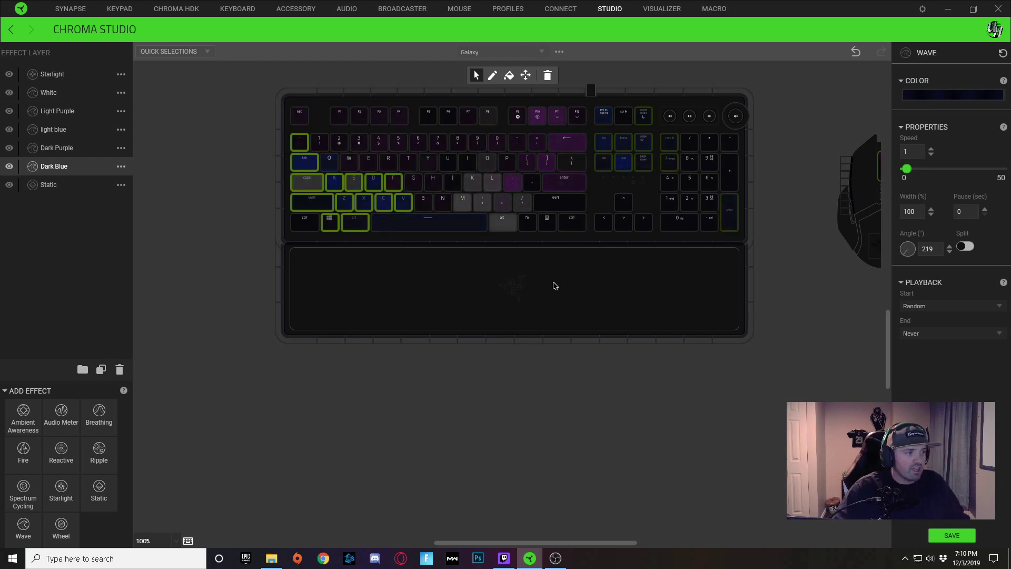
scroll(554, 285, "down", 5)
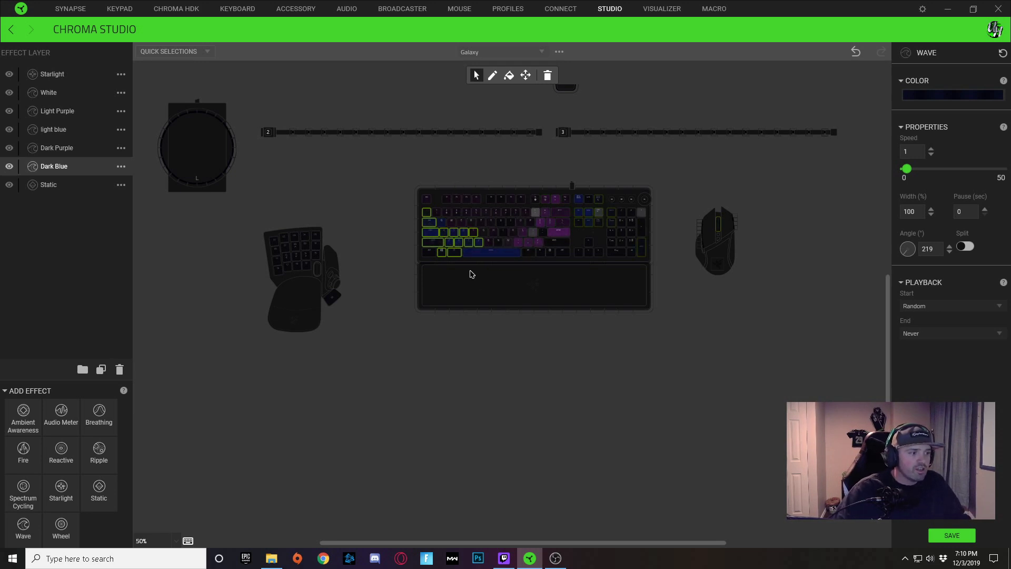
Step: Try adding wrist-rest underglow and navigation-cluster keys to the Dark Blue wave, undoing and redoing
left_click(447, 267)
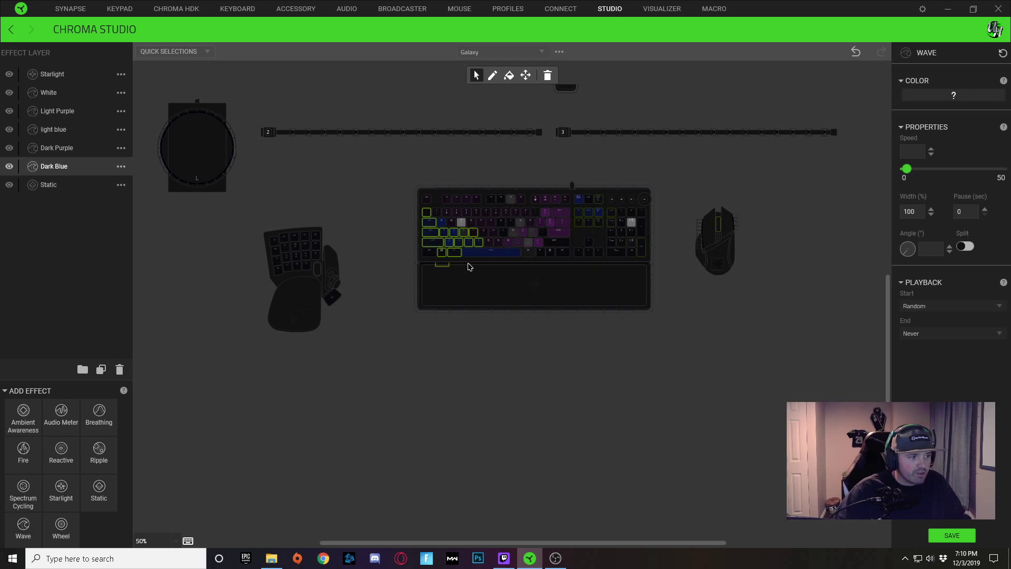
left_click_drag(489, 269, 503, 269)
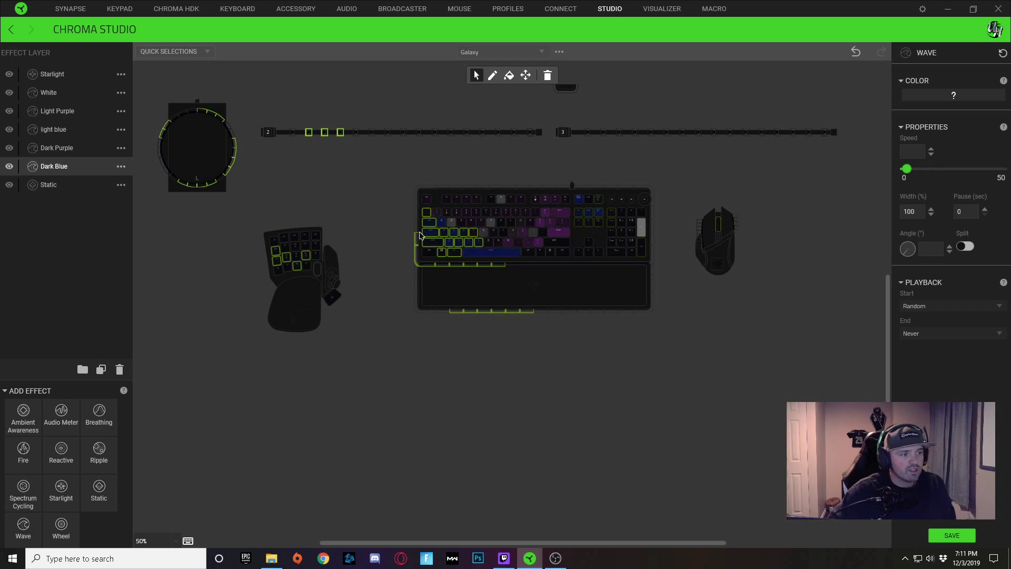
left_click(476, 343)
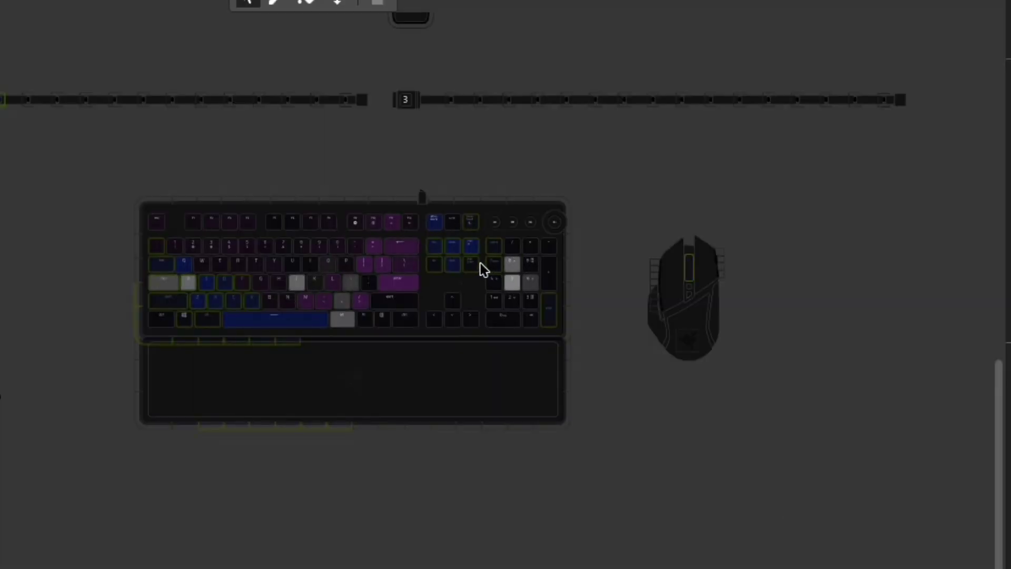
left_click(597, 223)
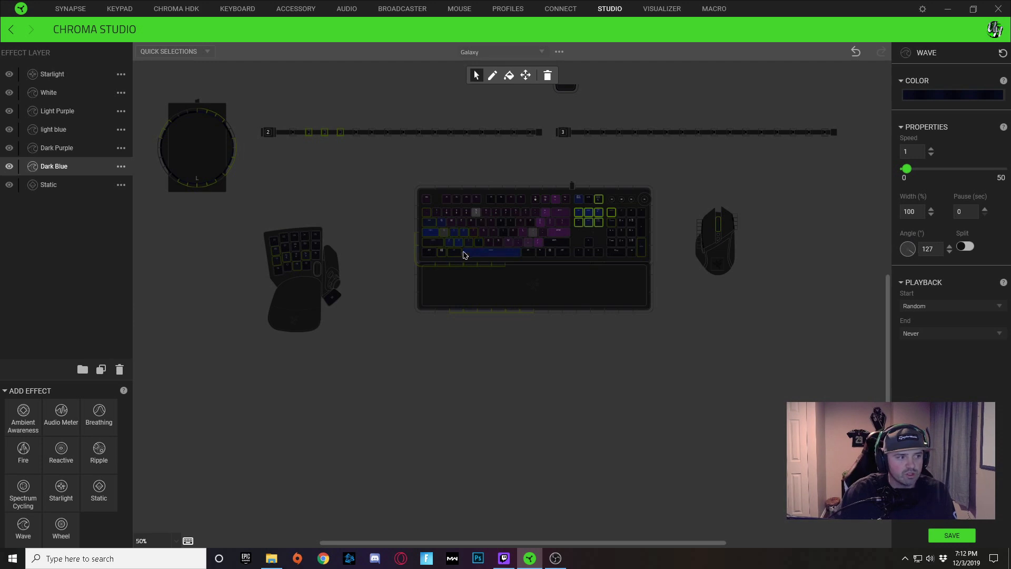
key("ctrl+z")
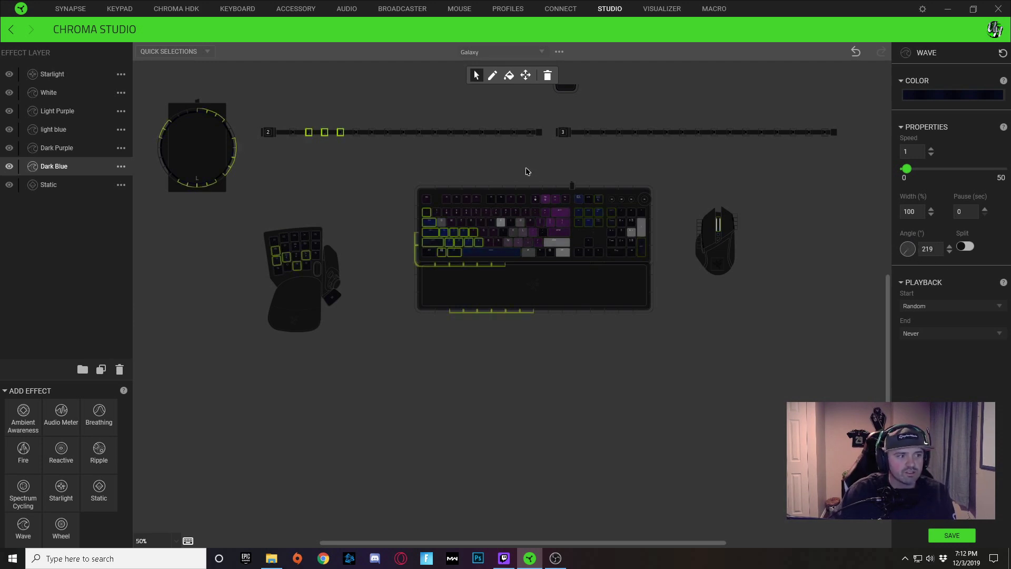
key("ctrl+y")
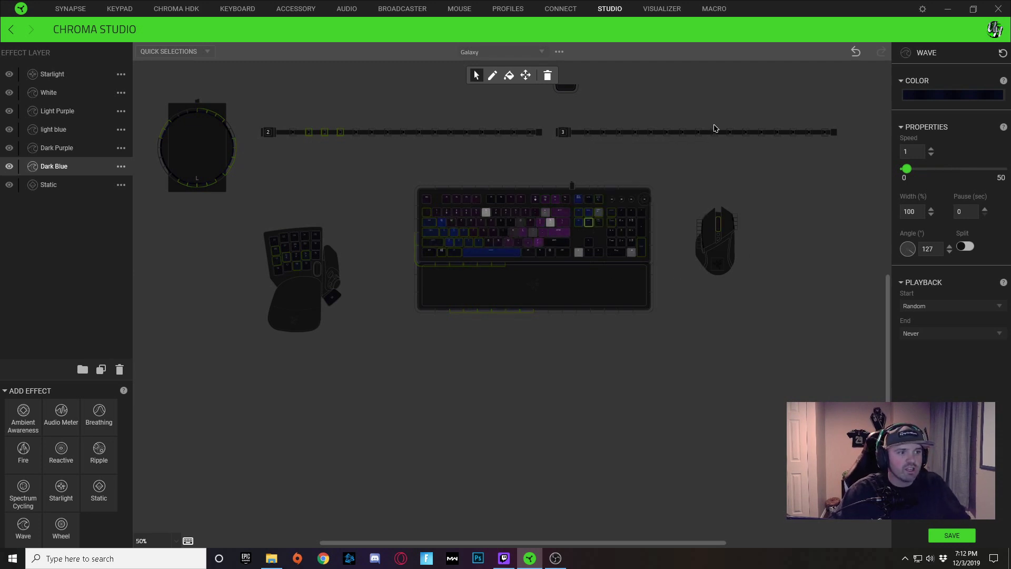
Step: Add five LEDs on light strip 3 to the Dark Blue wave and deselect
left_click_drag(715, 129, 780, 136)
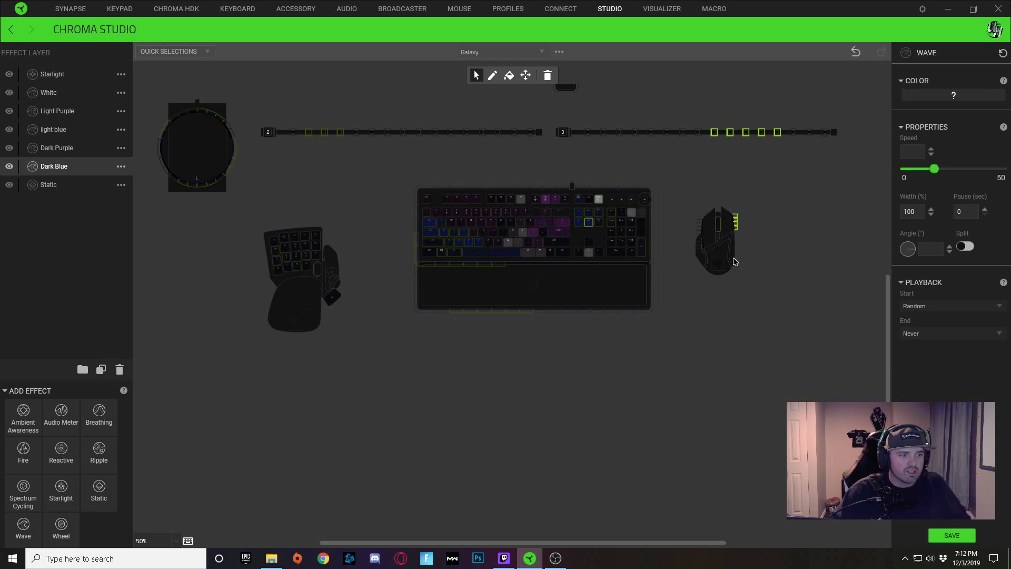
scroll(559, 180, "down", 2)
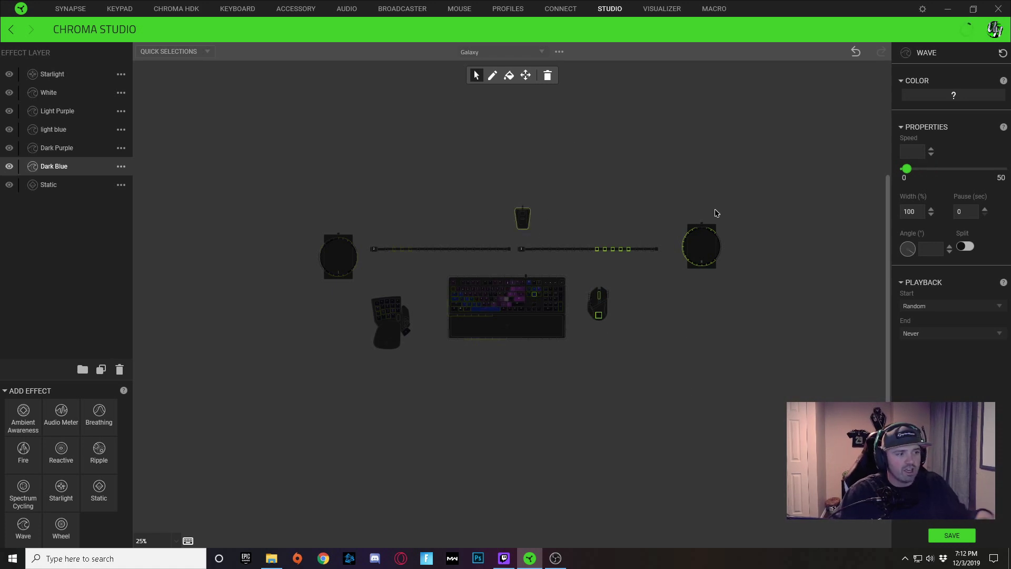
left_click(647, 136)
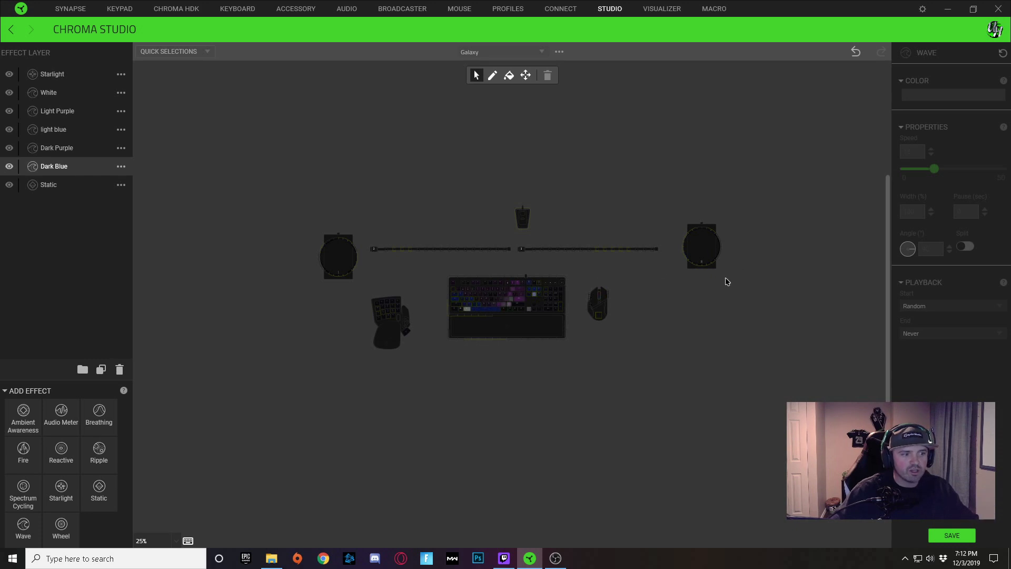
left_click(68, 147)
Step: Add the keyboard's top-edge LEDs and light strips 2 and 3 to the Dark Purple wave
scroll(486, 304, "up", 2)
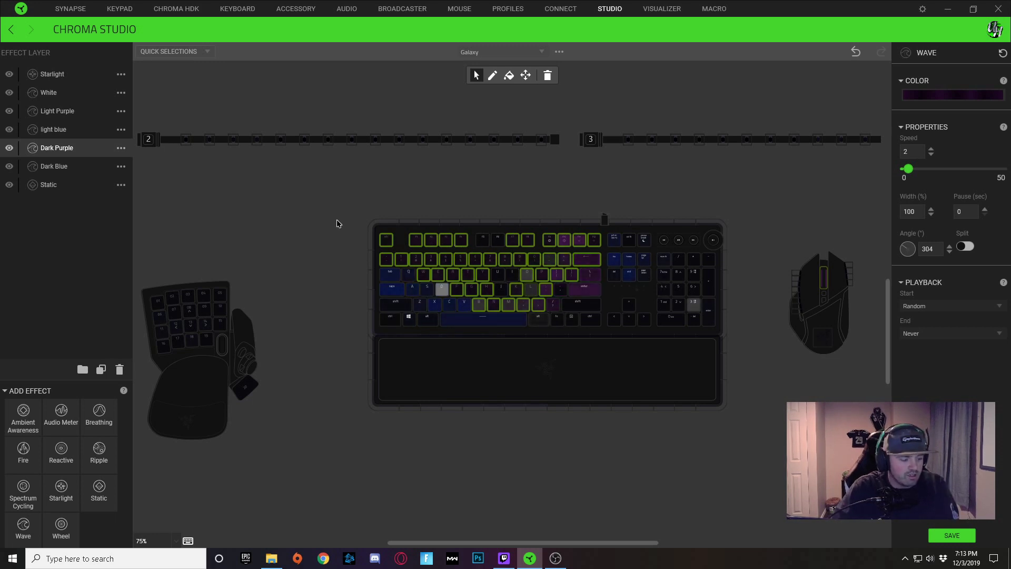
scroll(600, 232, "down", 1)
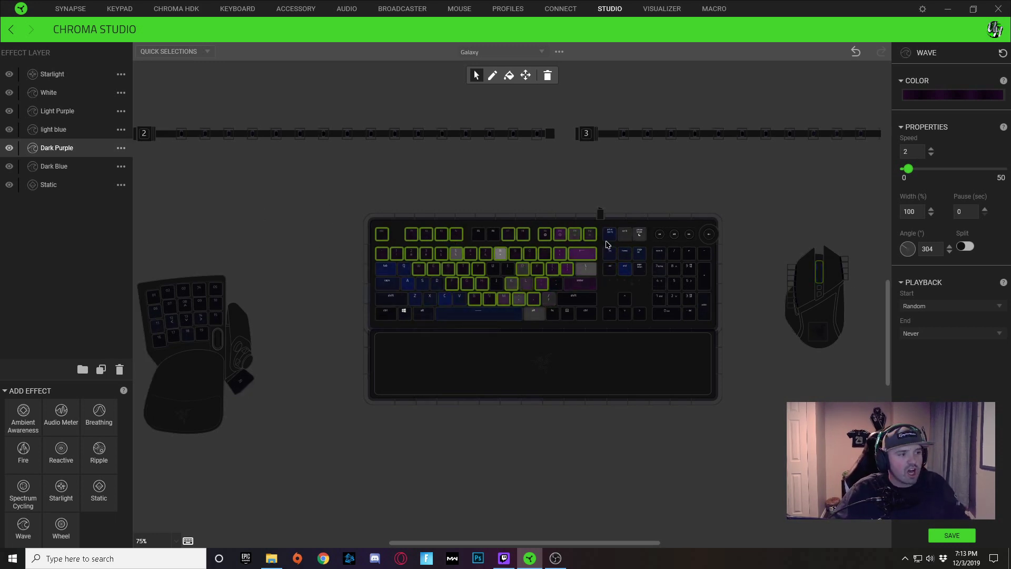
left_click_drag(368, 212, 664, 228)
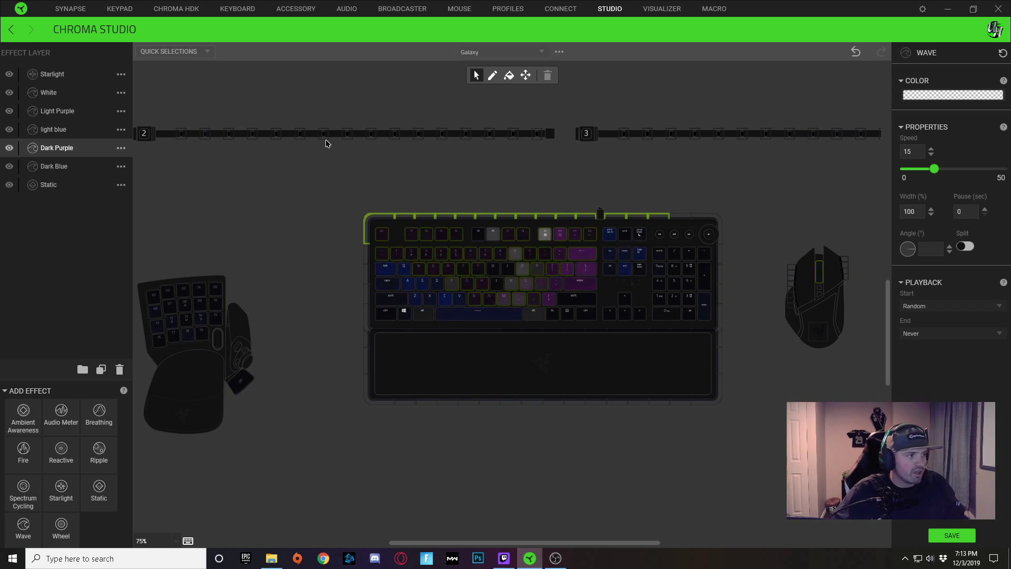
left_click_drag(327, 142, 677, 119)
scroll(188, 260, "down", 1)
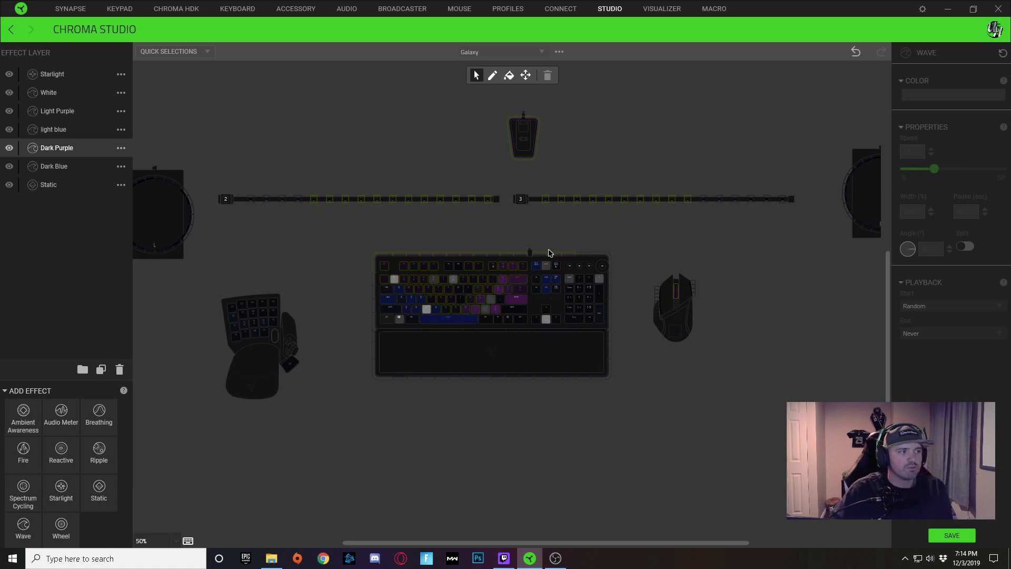
left_click(68, 129)
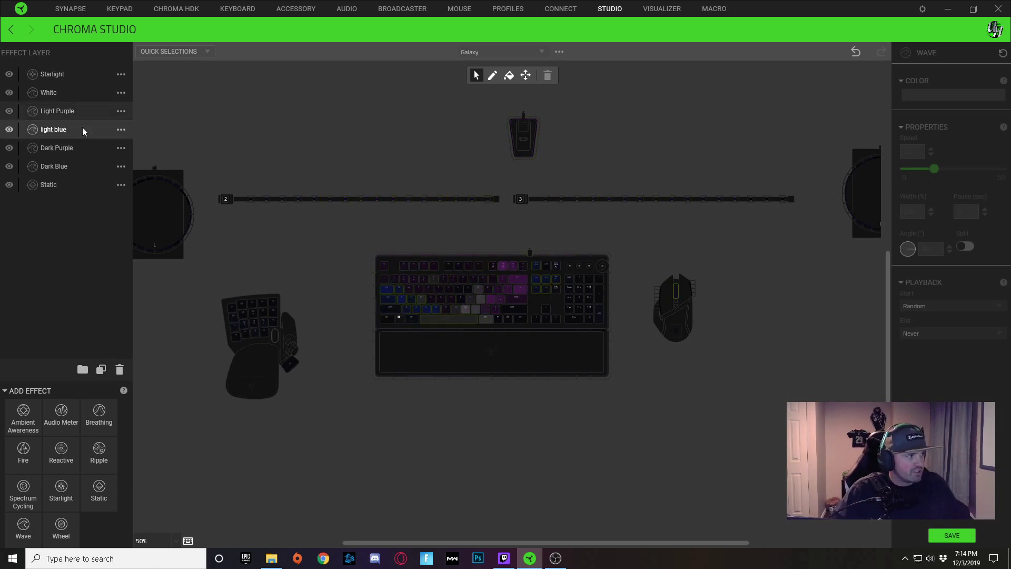
Step: Set a 3-second pause on the light blue layer's 44° wave
left_click(415, 316)
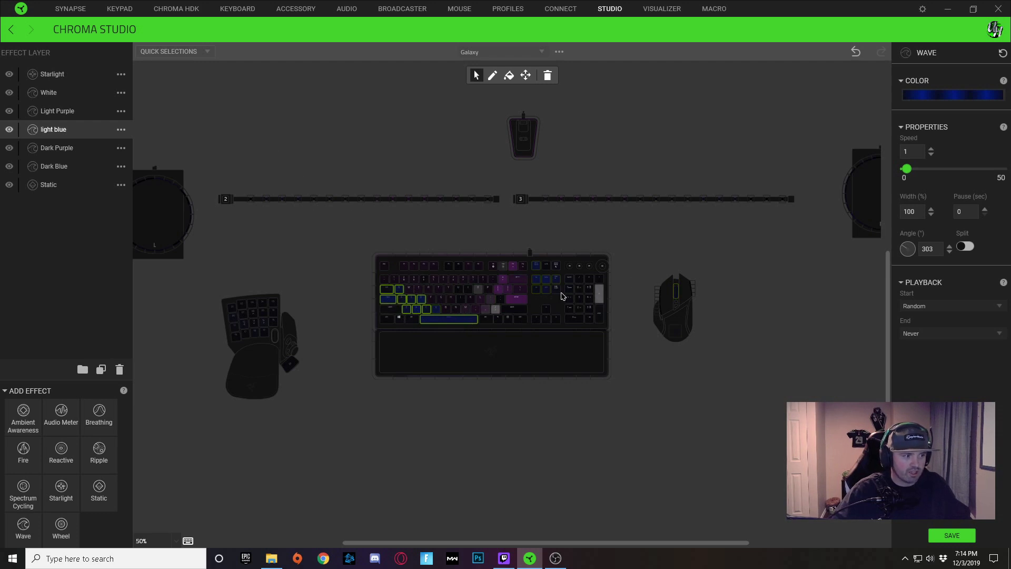
left_click(539, 288)
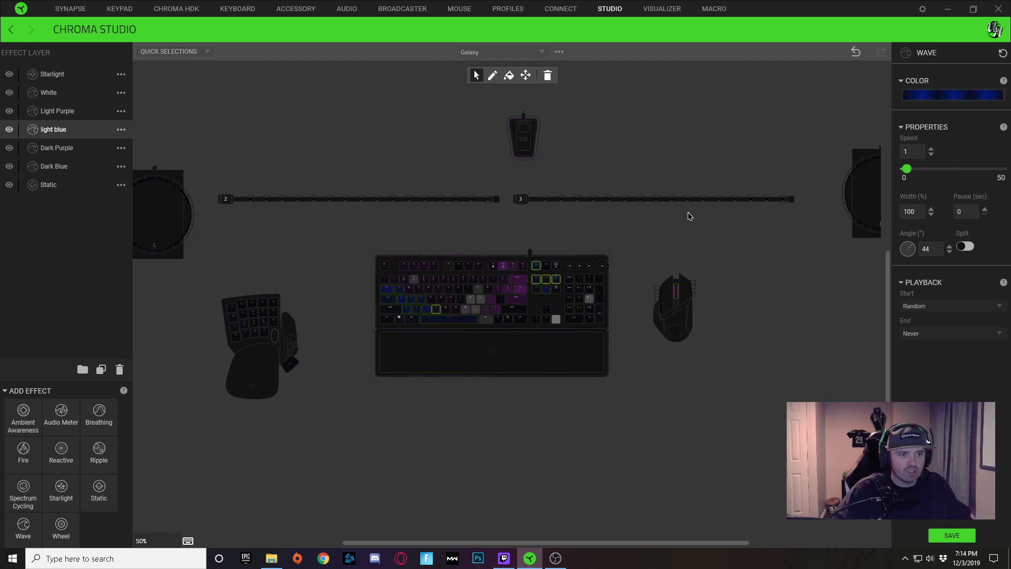
type("3")
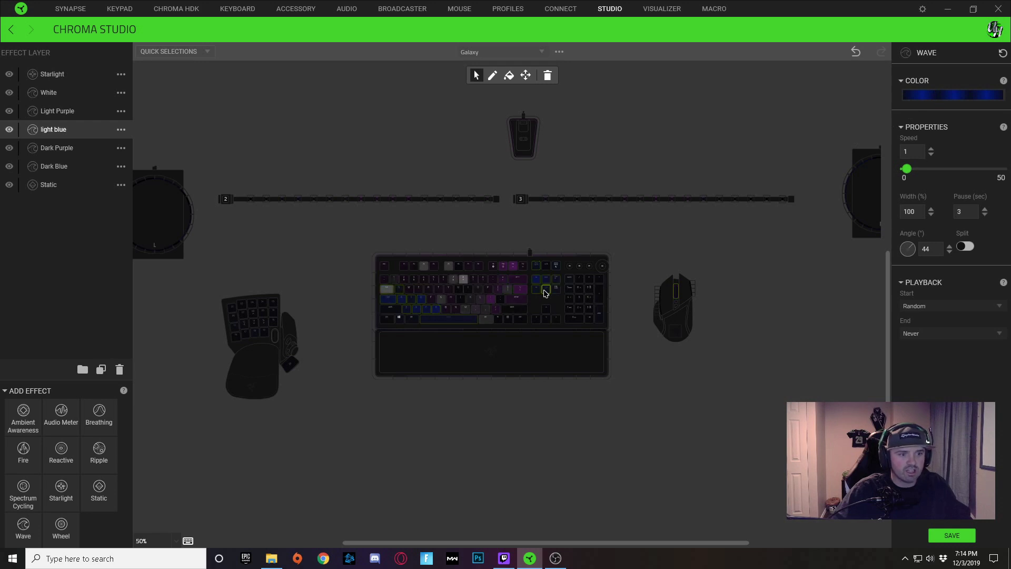
Step: Add the wrist rest, keypad, keyboard left edge and four strip-2 LEDs to the light blue 303° wave
left_click(602, 288)
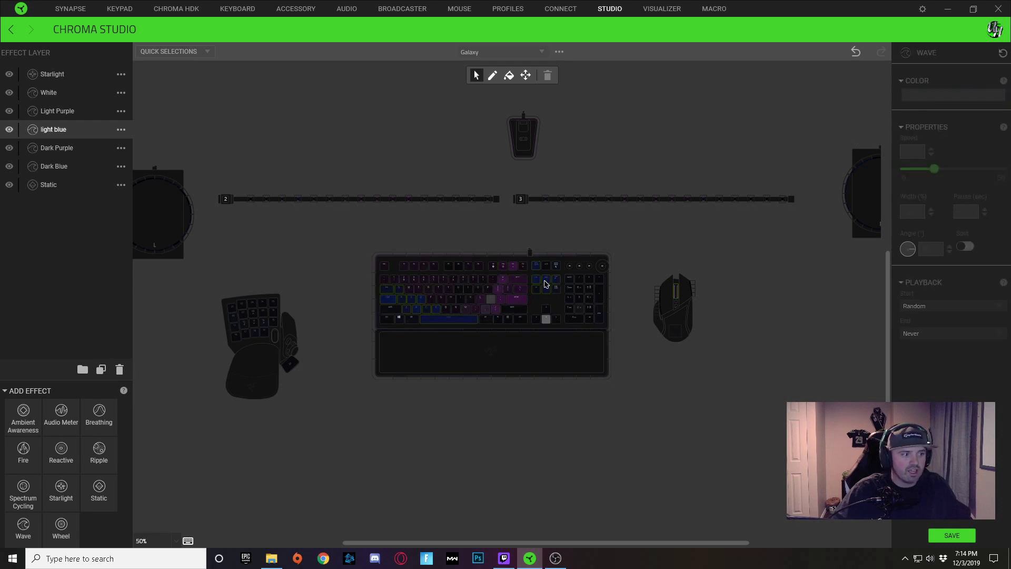
left_click(536, 291)
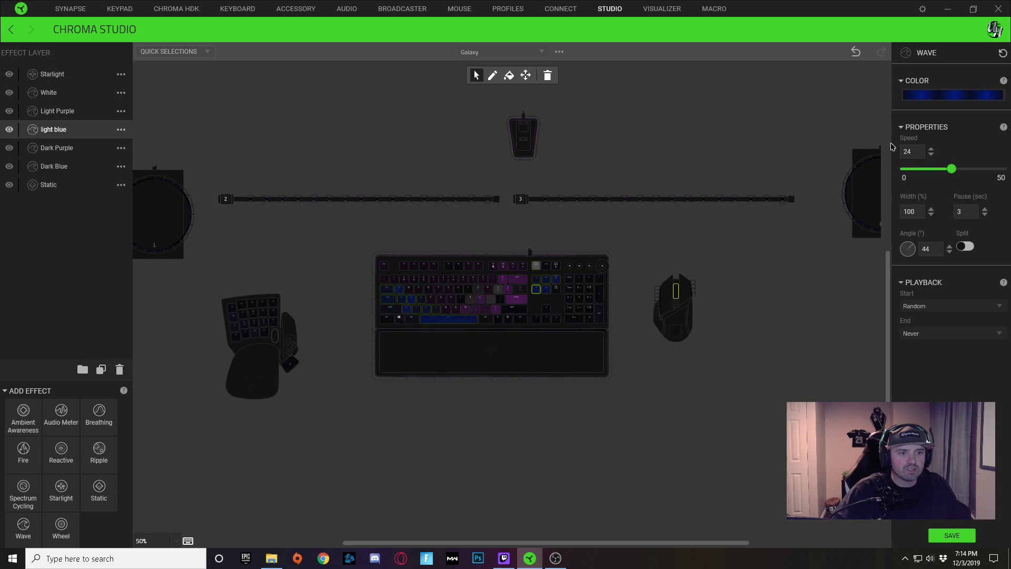
left_click(546, 279)
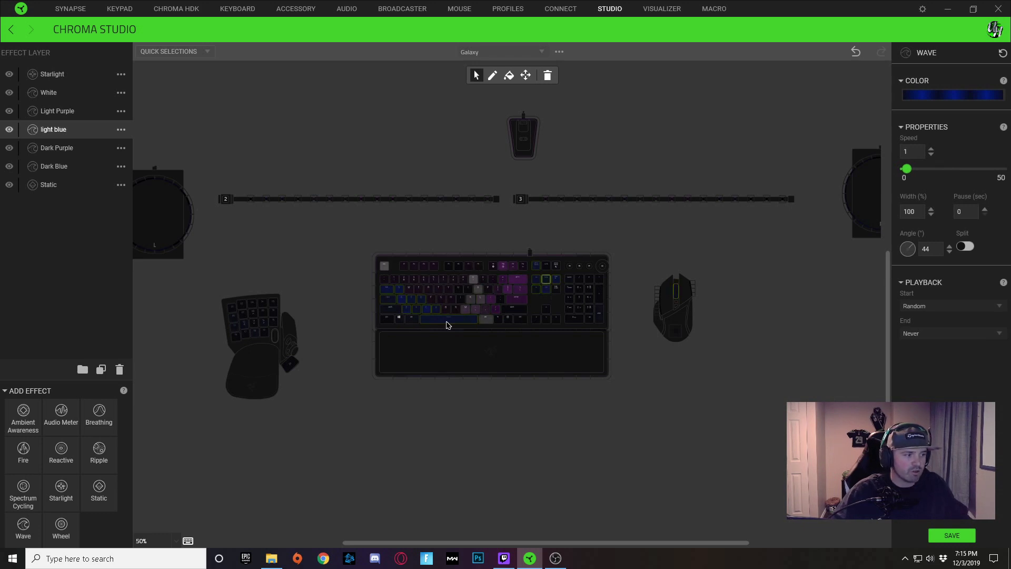
left_click(407, 300)
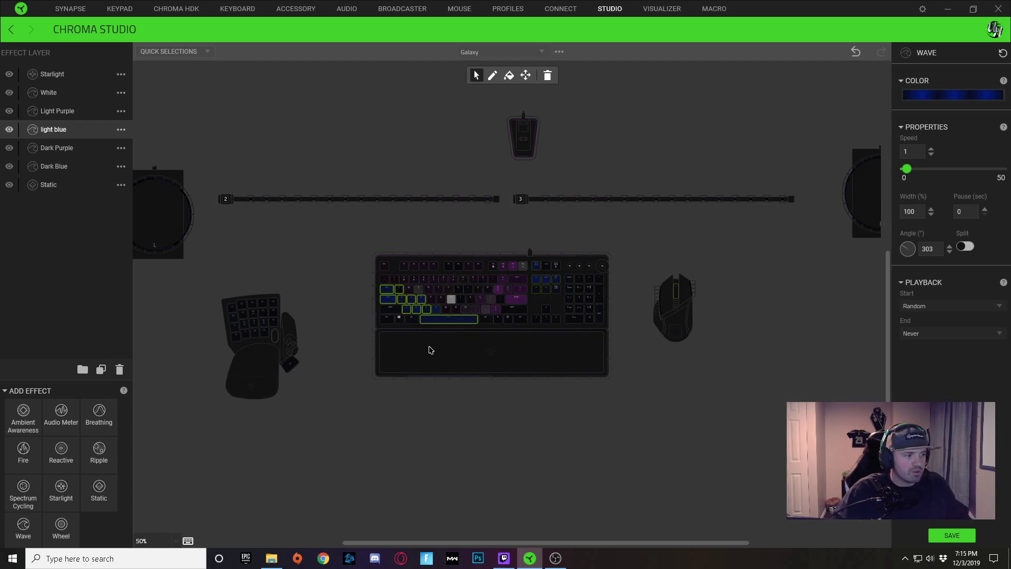
left_click_drag(406, 325, 529, 388)
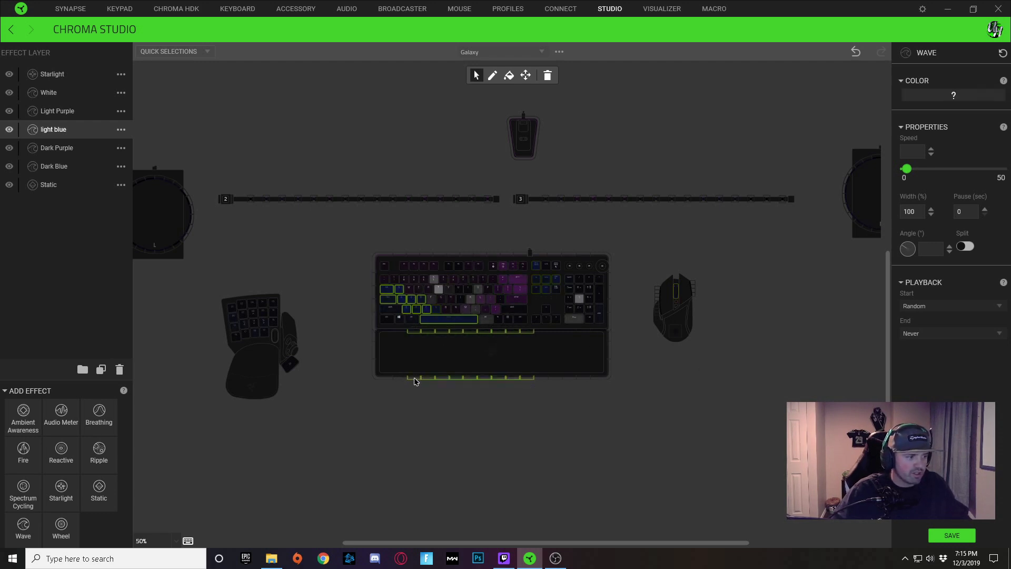
left_click_drag(482, 394, 227, 293)
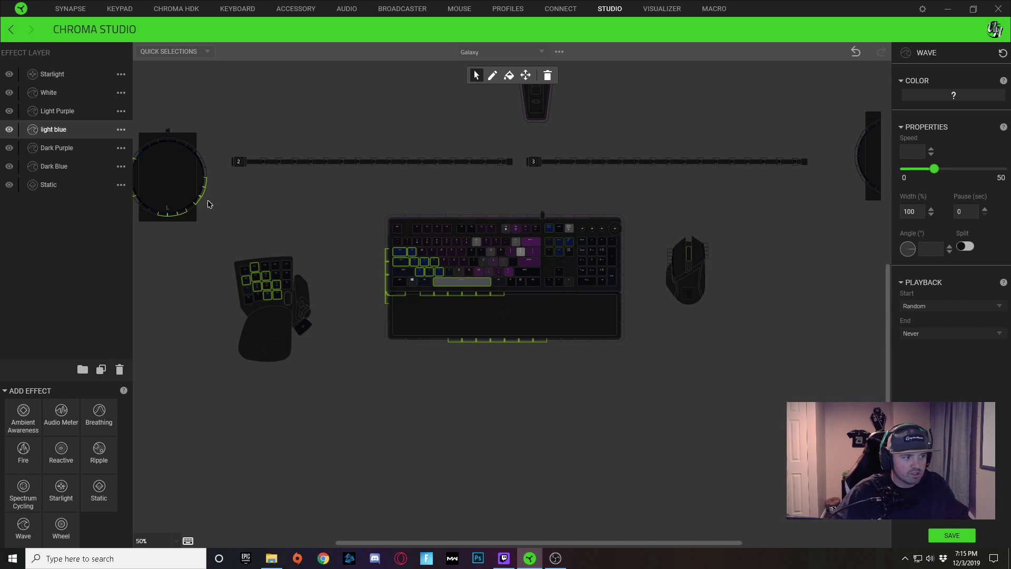
left_click_drag(287, 150, 345, 178)
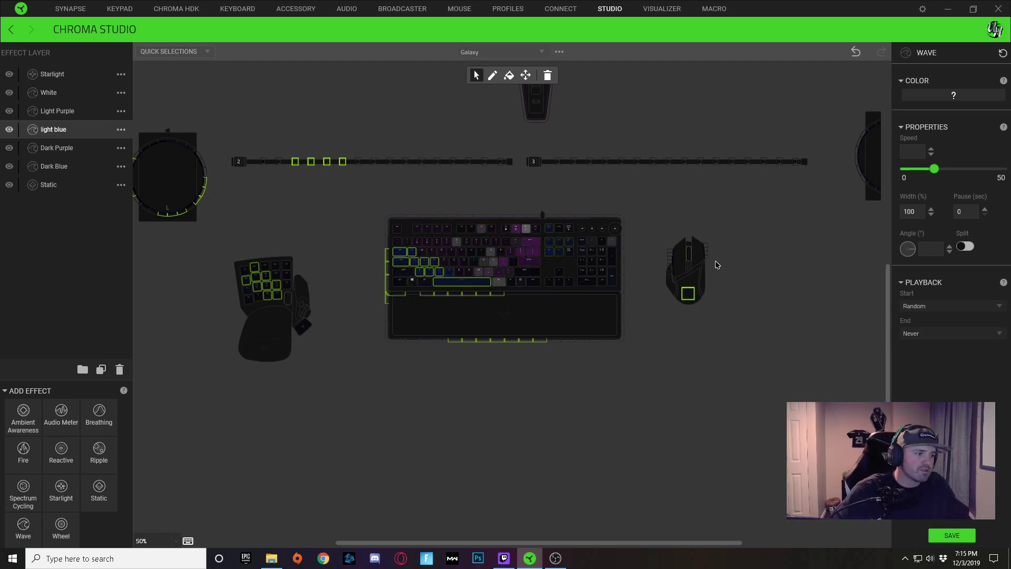
key("Home")
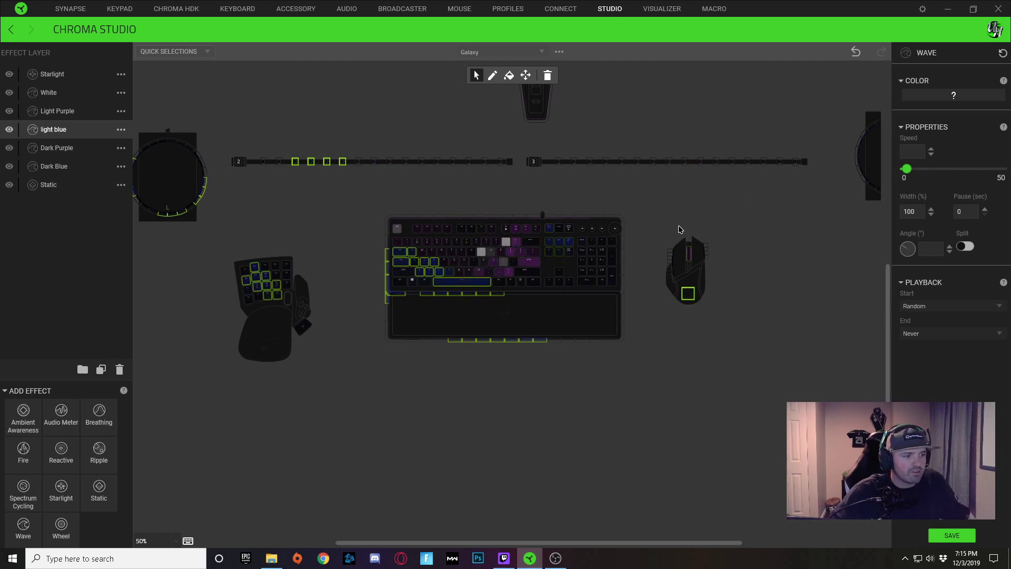
left_click(718, 474)
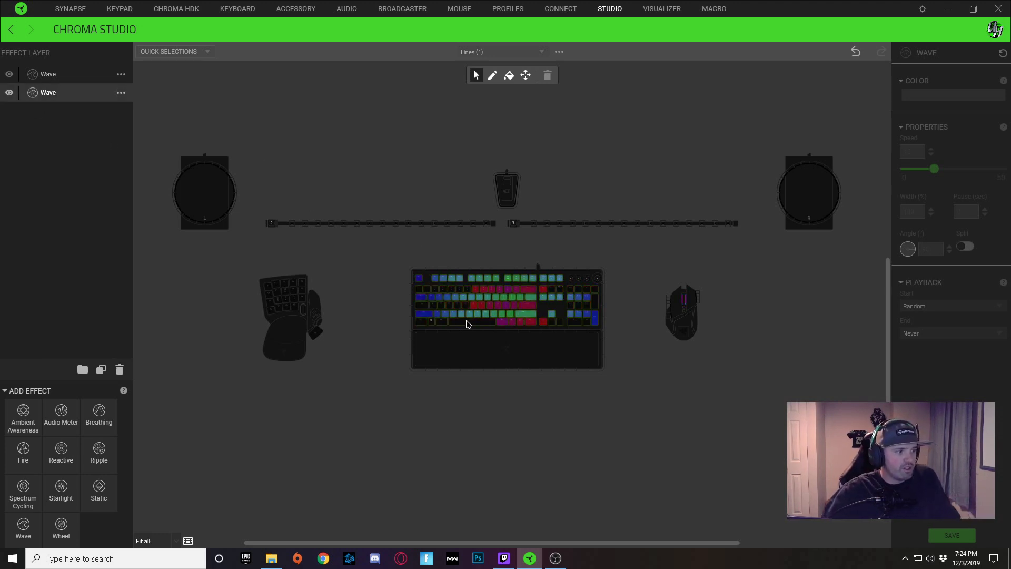
Step: Zoom the canvas to 100% and back to 75% to view the second Wave layer
scroll(520, 378, "up", 3)
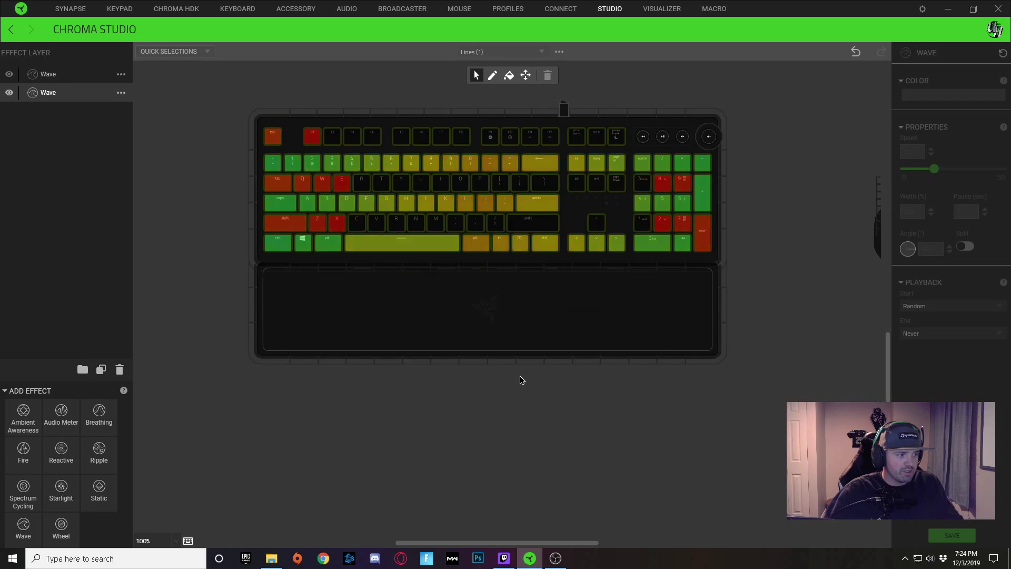
scroll(835, 450, "down", 1)
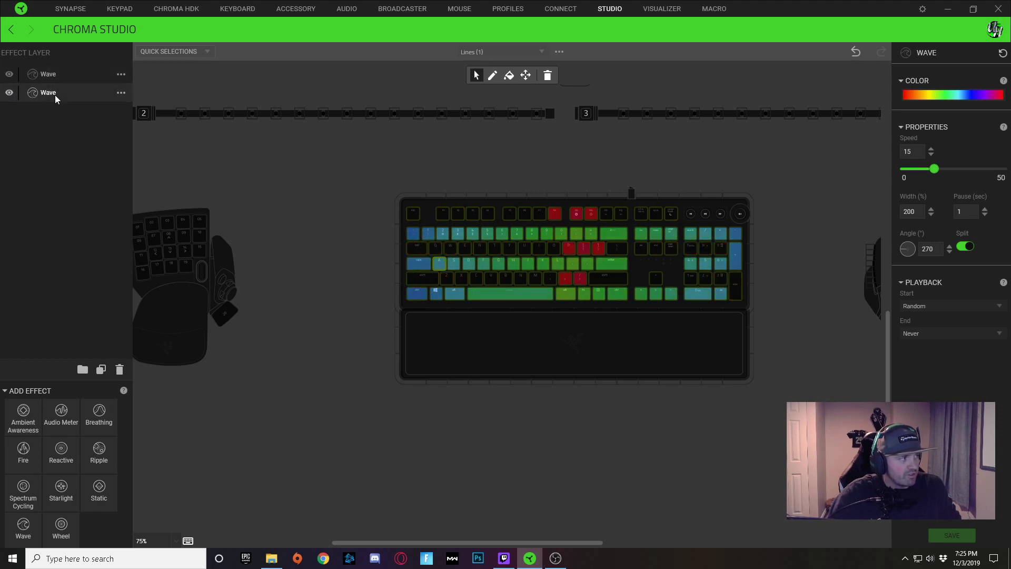
Step: Keep the layer name Wave and preview the keys lit by the second wave
key("Return")
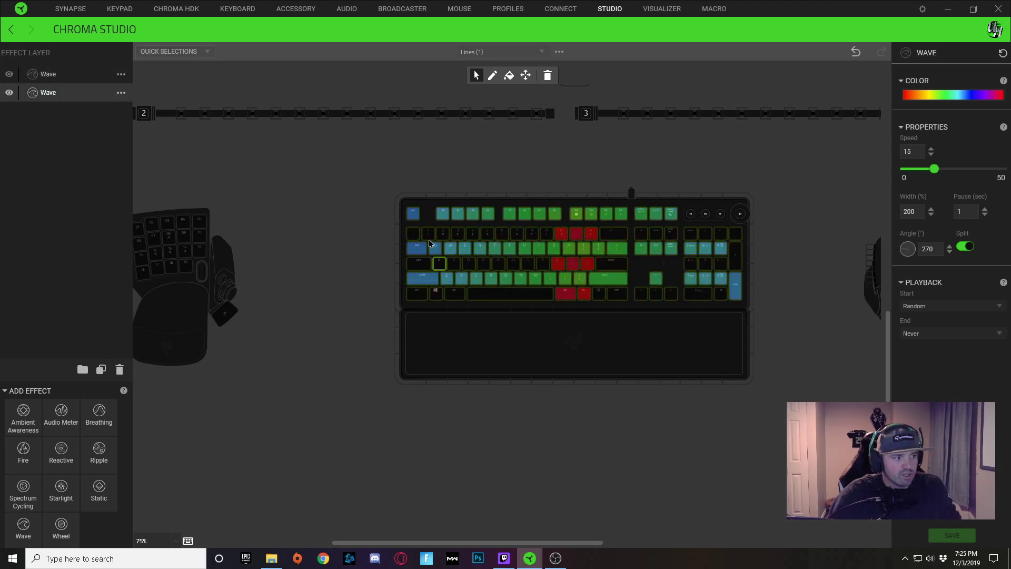
left_click(386, 288)
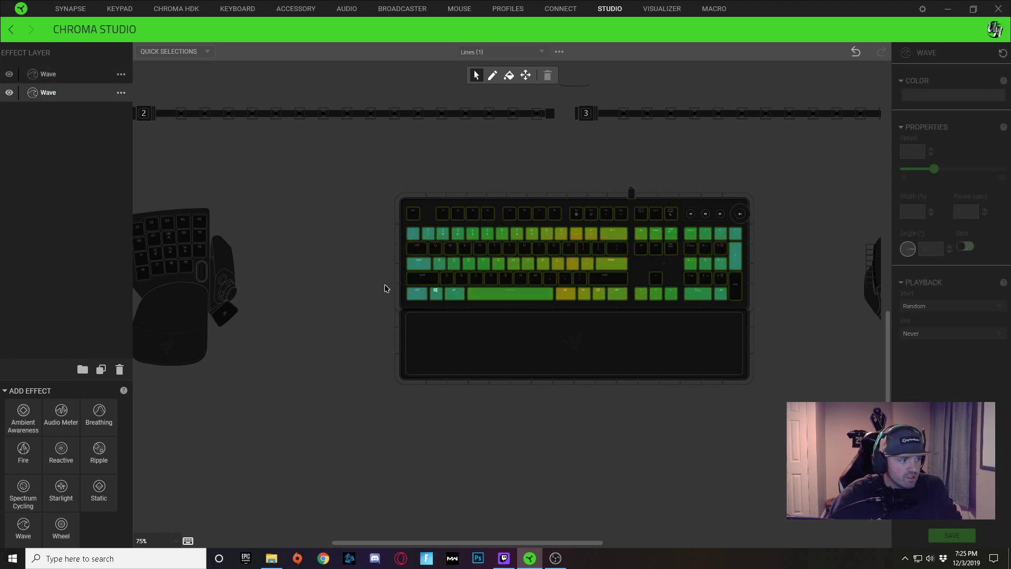
left_click(412, 238)
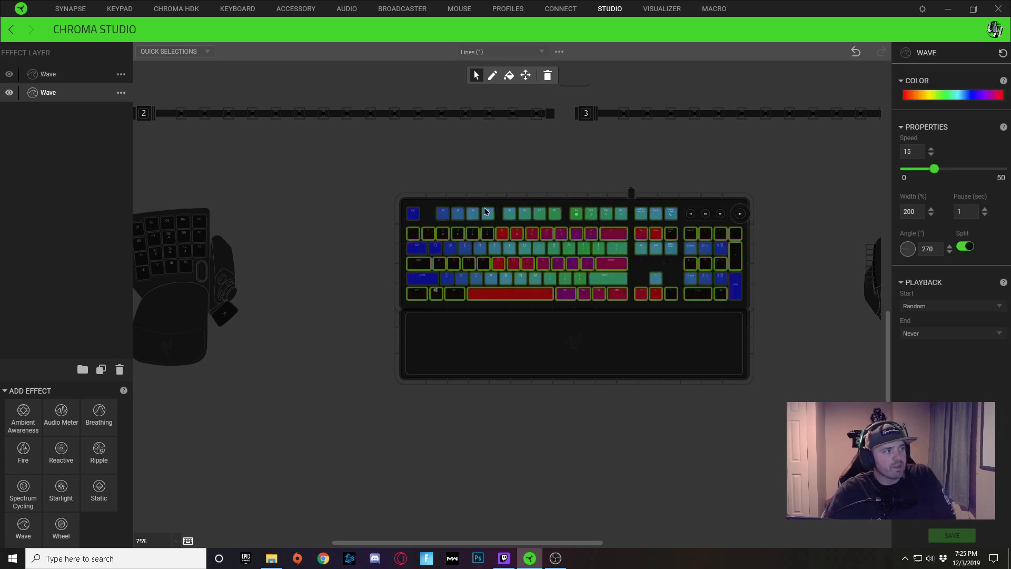
left_click(45, 93)
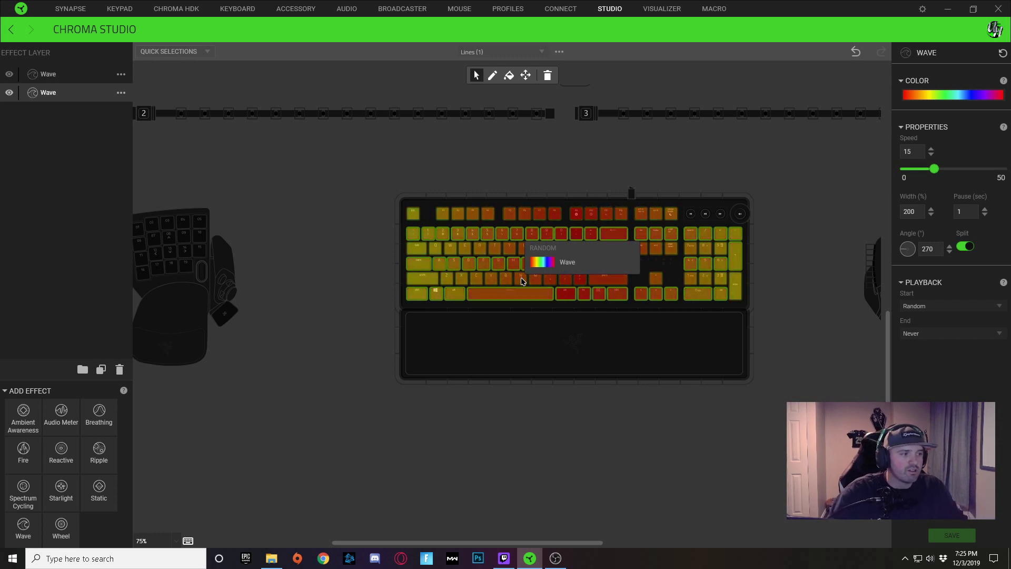
Step: Add a row of keypad keys to the lower Wave layer
left_click(200, 244)
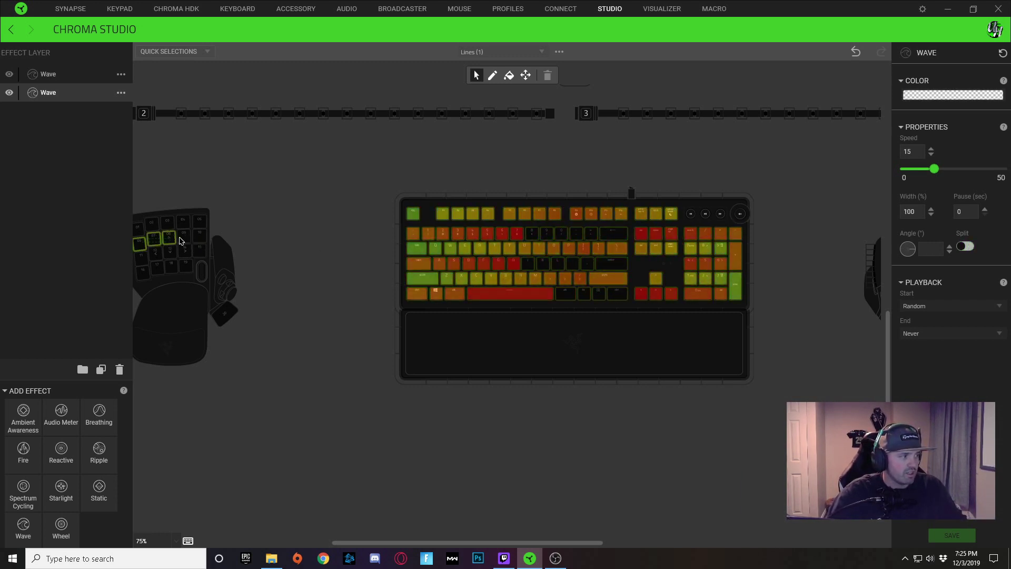
left_click_drag(179, 241, 203, 238)
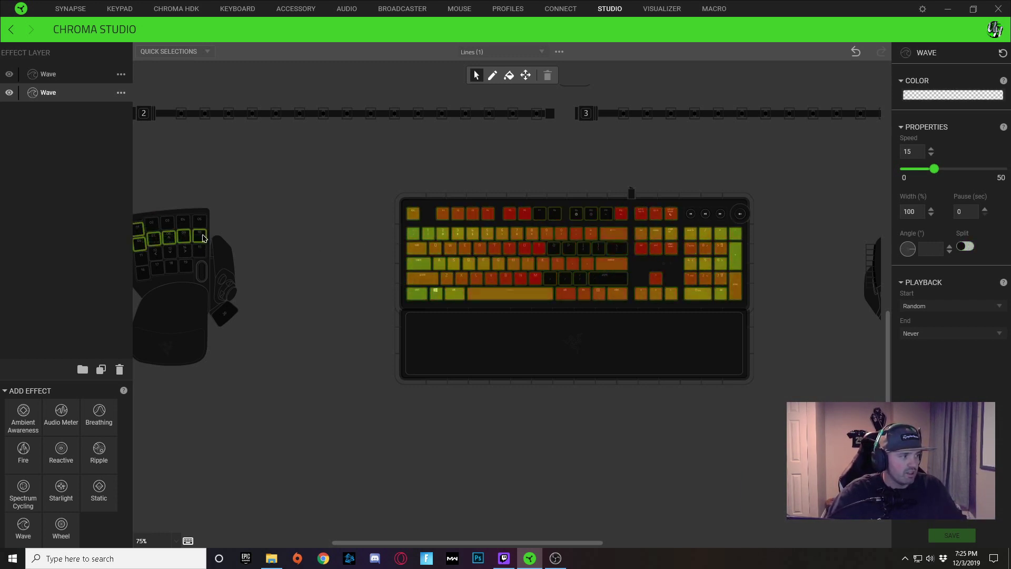
left_click(280, 271)
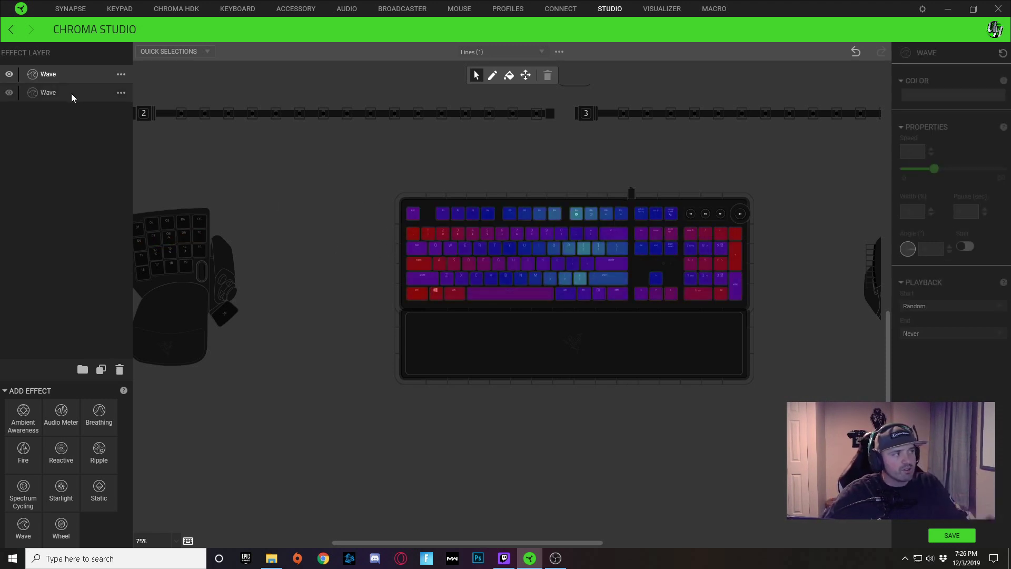
Step: Rename the top Wave layer to Wave2 and the bottom Wave layer to Wave1
left_click(40, 73)
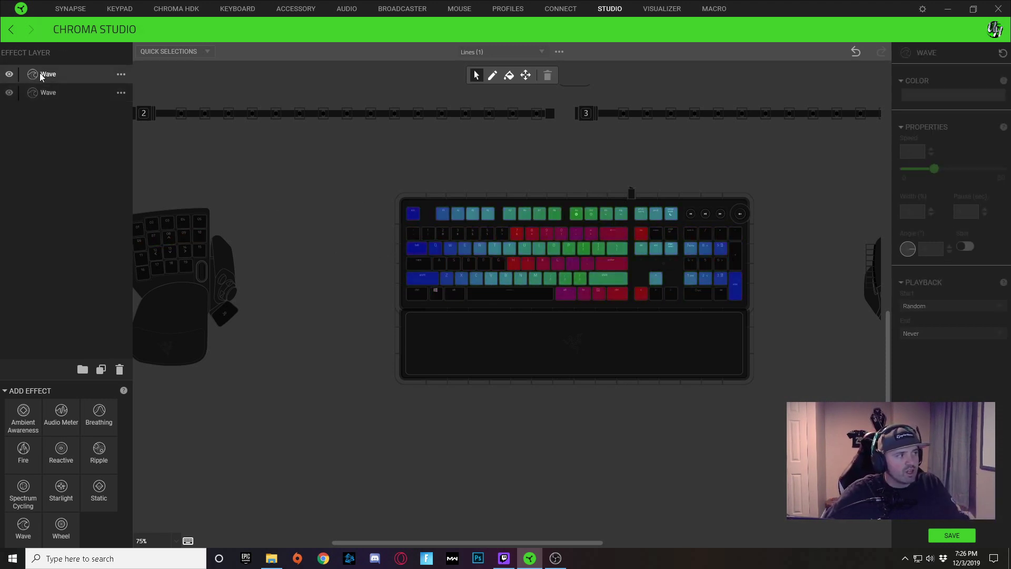
left_click(68, 94)
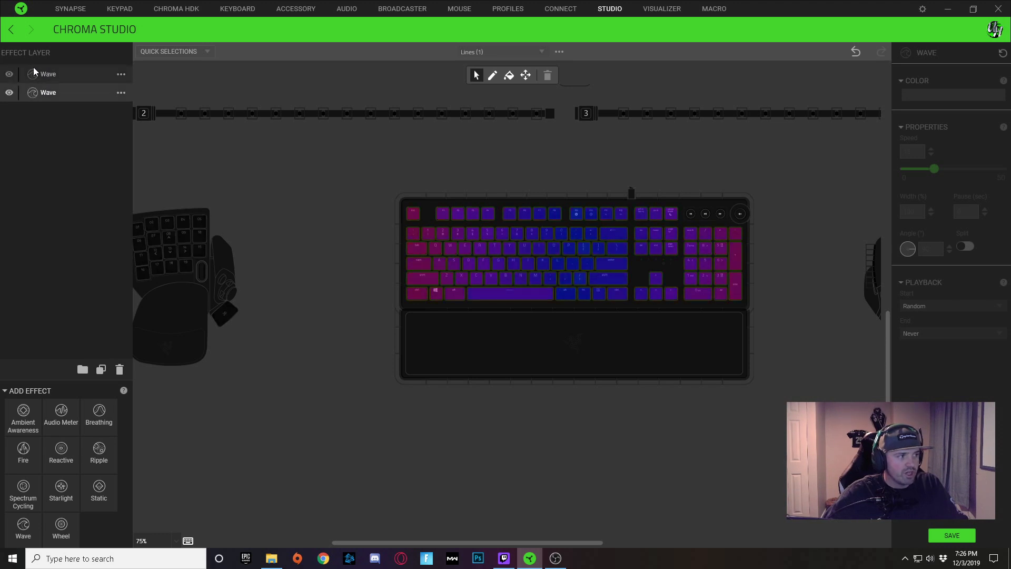
double_click(62, 93)
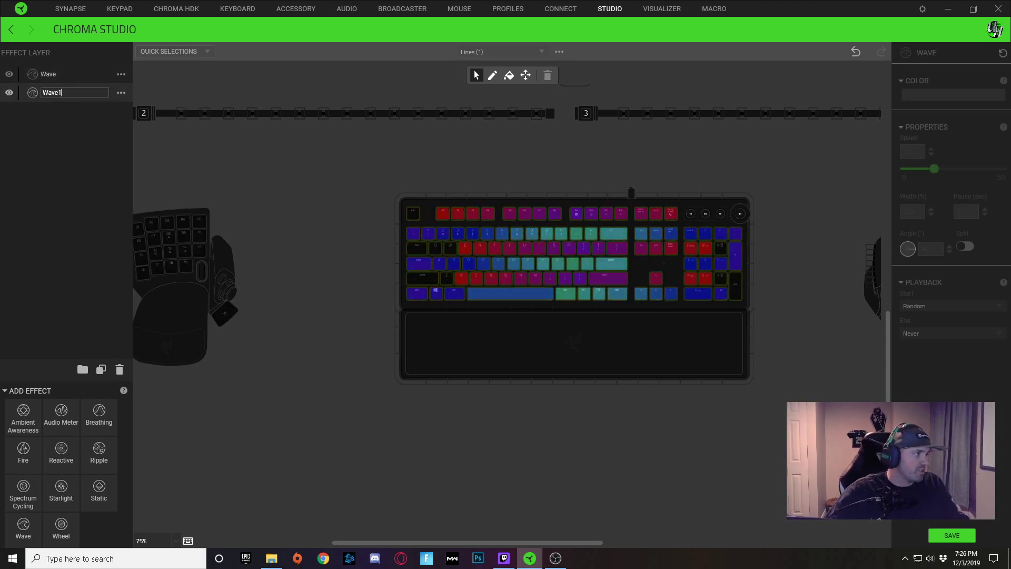
double_click(68, 74)
left_click(72, 75)
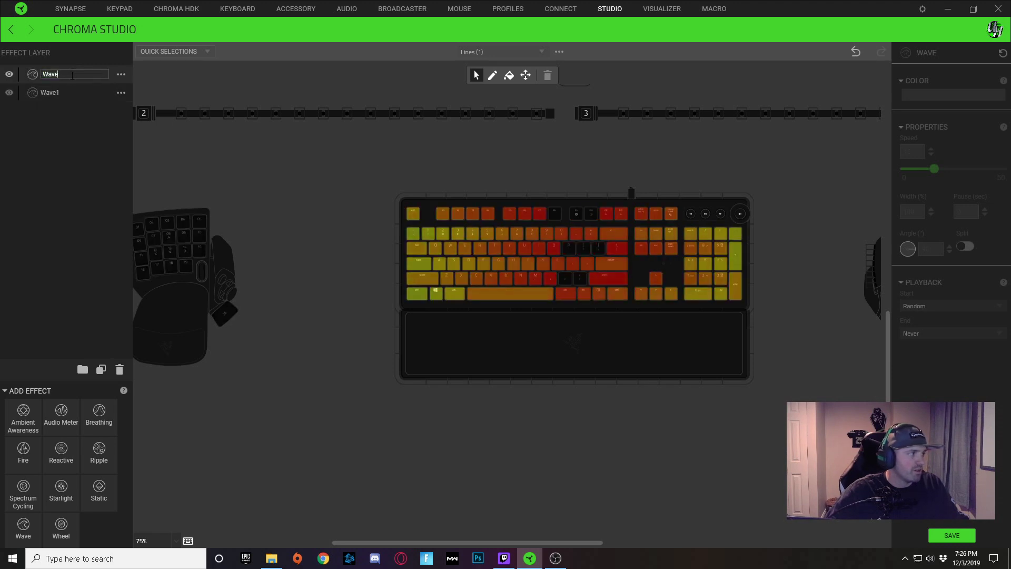
key("Return")
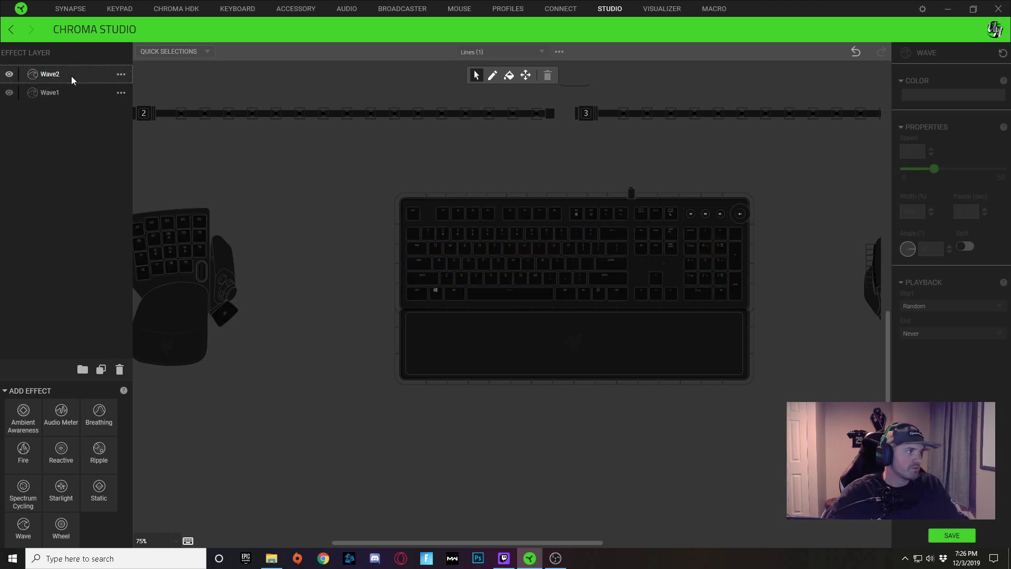
left_click(65, 95)
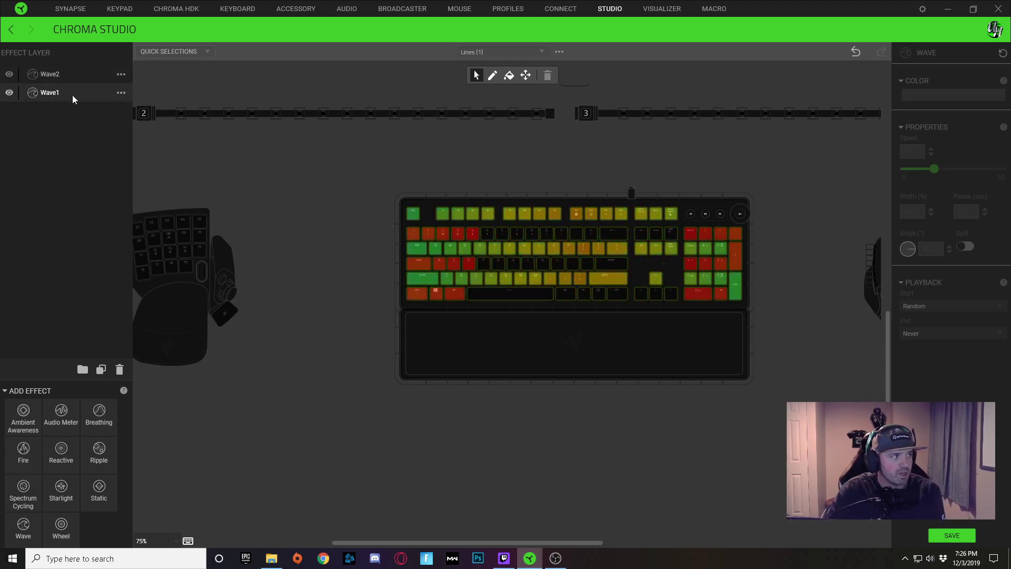
Step: Duplicate the Wave1 layer and name the new top copy 'Wave1 peripherals'
right_click(70, 92)
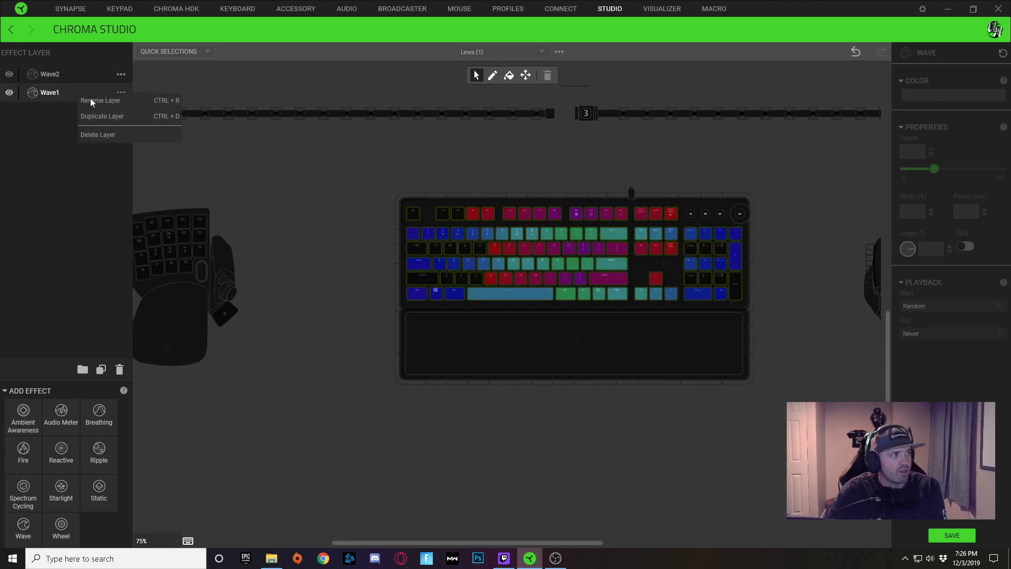
left_click(96, 116)
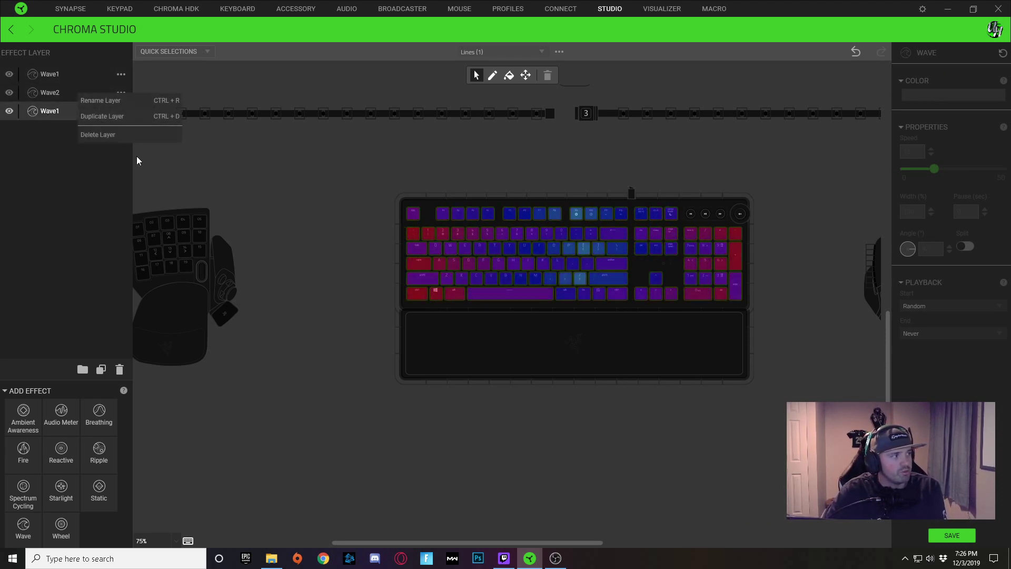
left_click(69, 76)
double_click(68, 75)
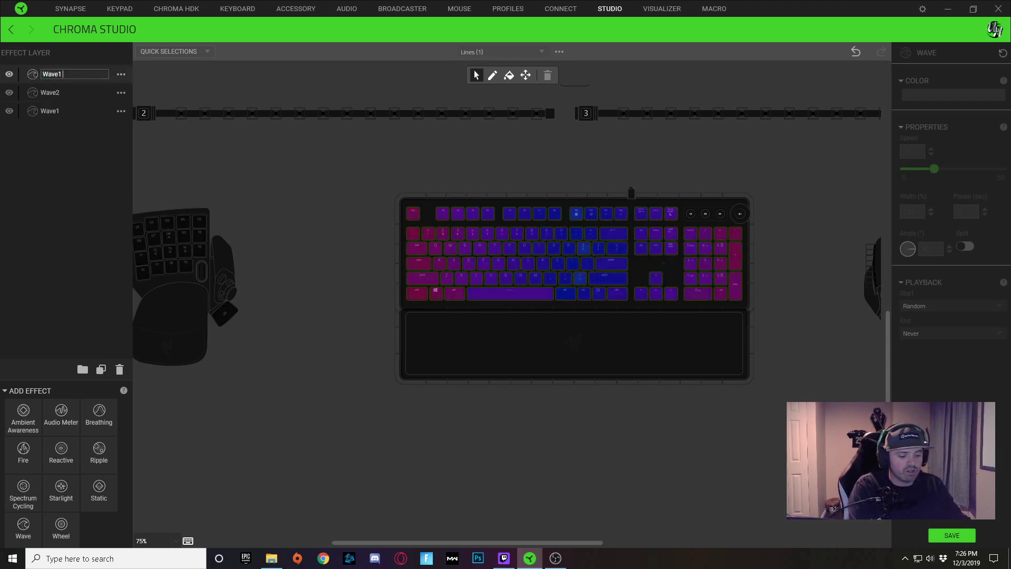
type("peripherals")
left_click(69, 92)
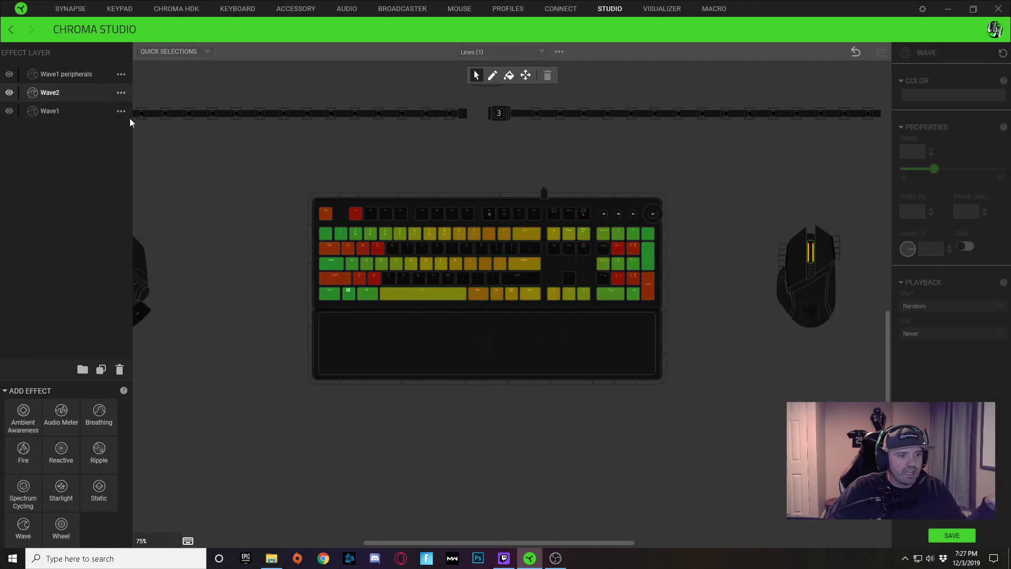
left_click(820, 256)
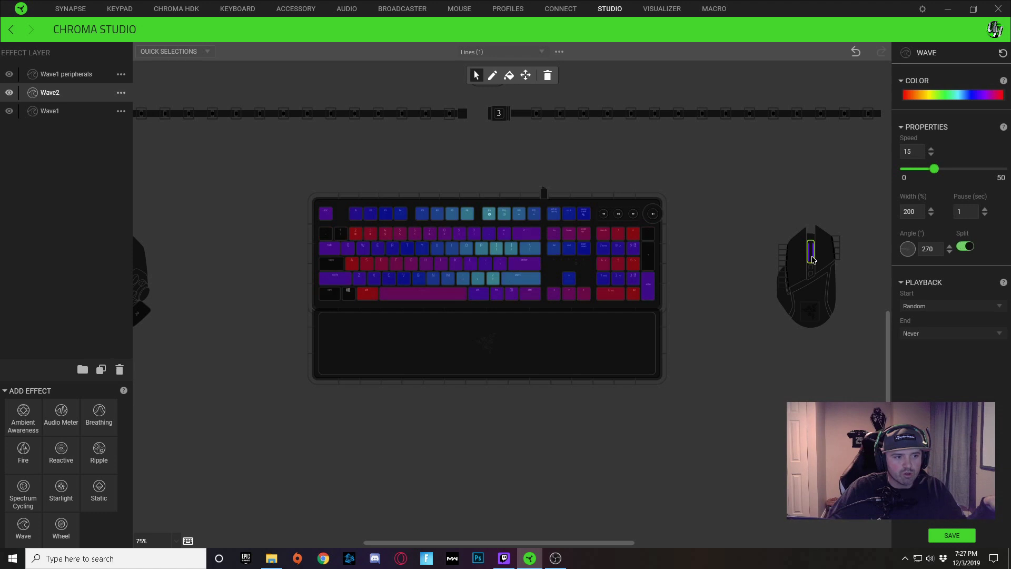
left_click(819, 217)
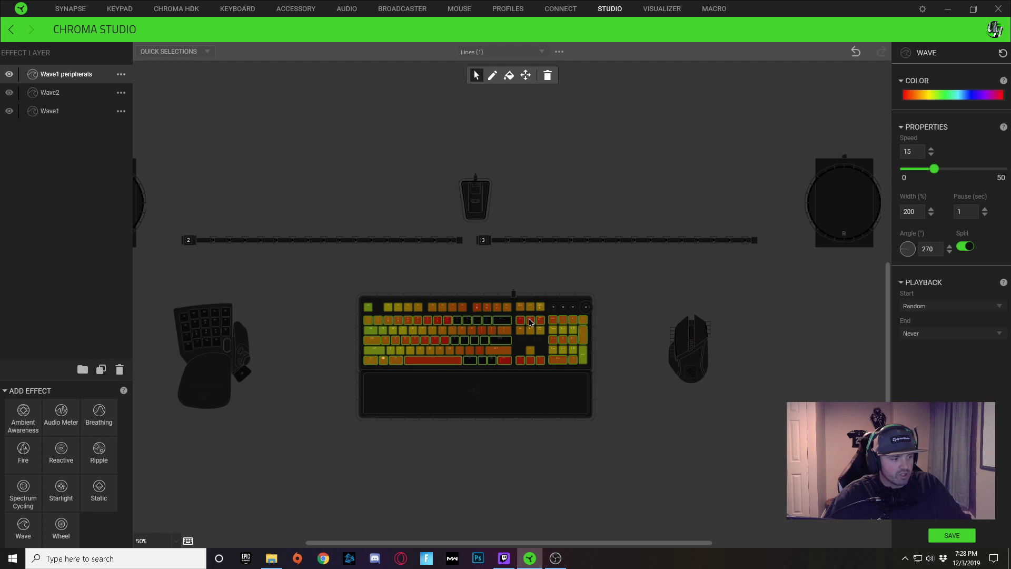
Step: Assign every connected peripheral's lighting zones to Wave1 peripherals, with the wave sweeping at 90°
left_click(359, 368)
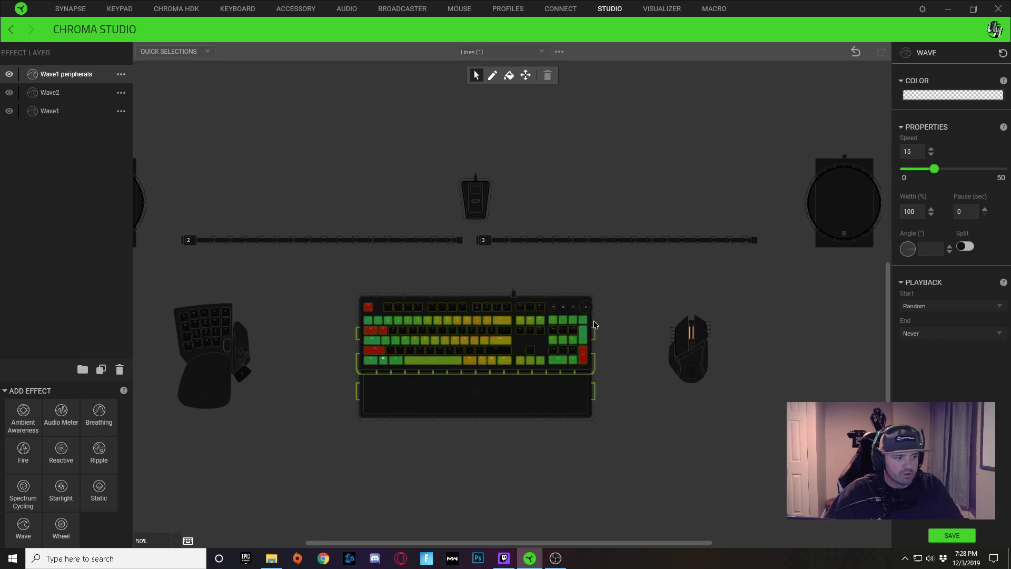
scroll(382, 245, "down", 5)
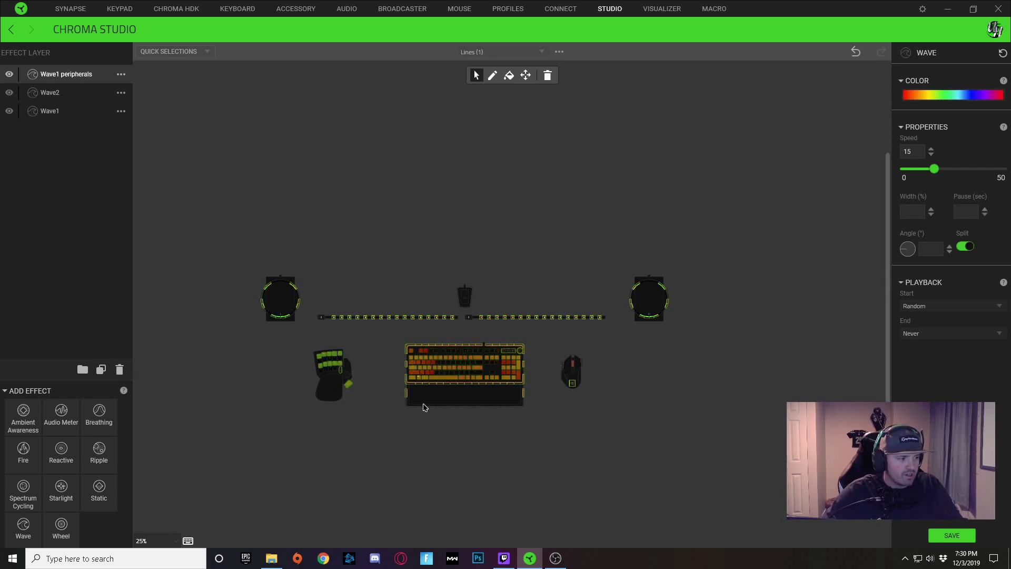
scroll(411, 391, "up", 4)
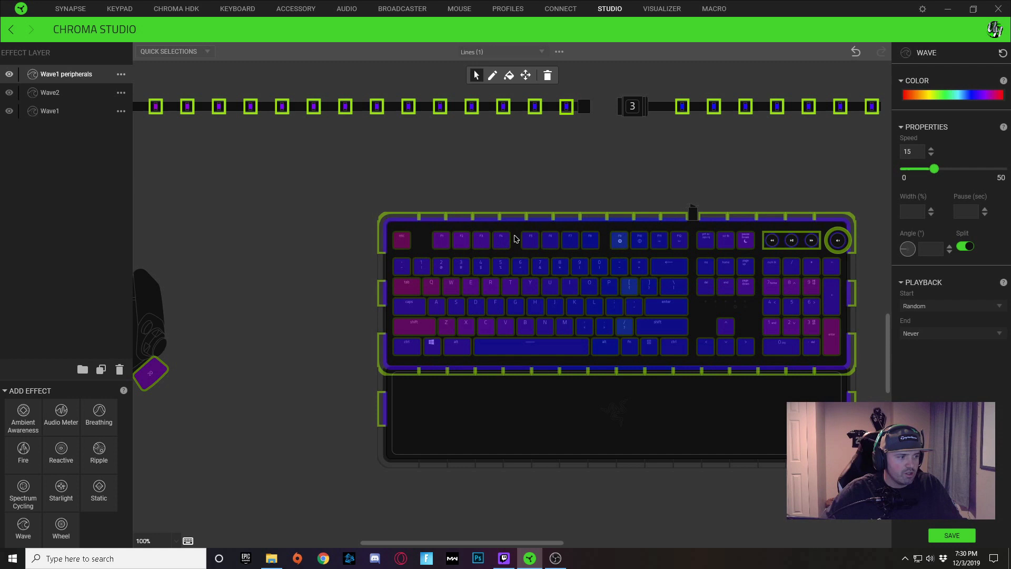
left_click(416, 267)
left_click(403, 243)
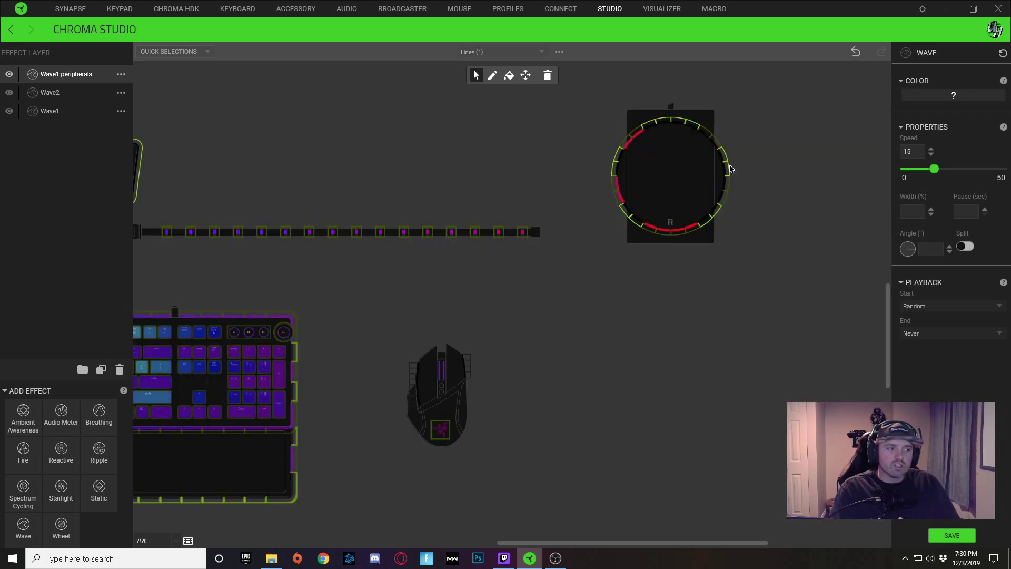
scroll(811, 253, "down", 5)
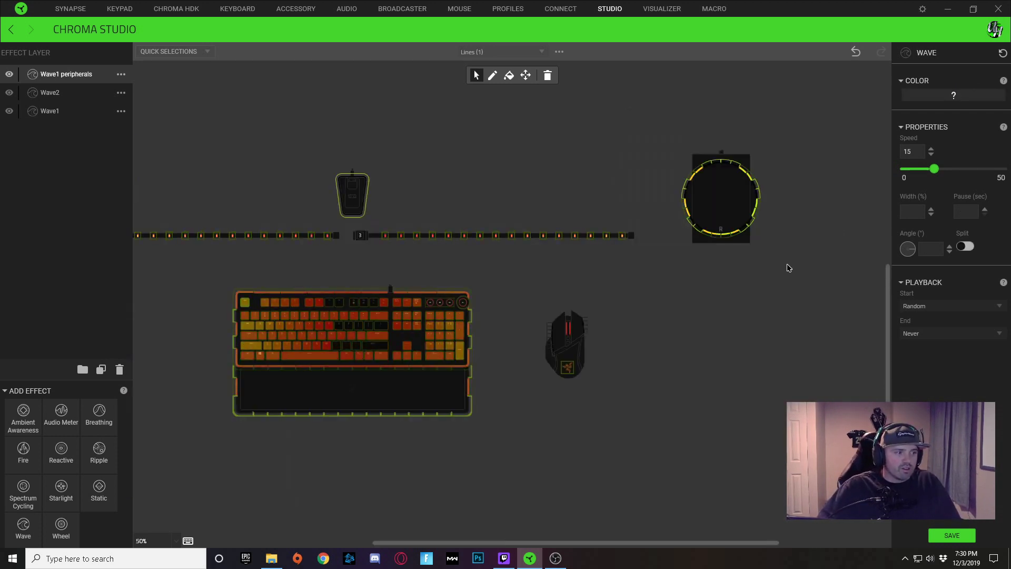
scroll(502, 348, "up", 2)
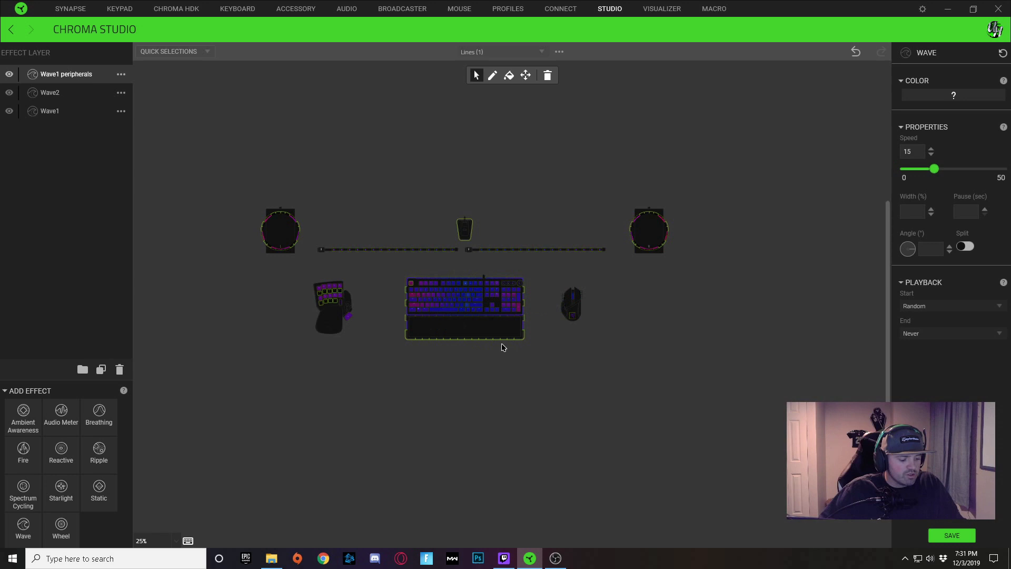
left_click(468, 374)
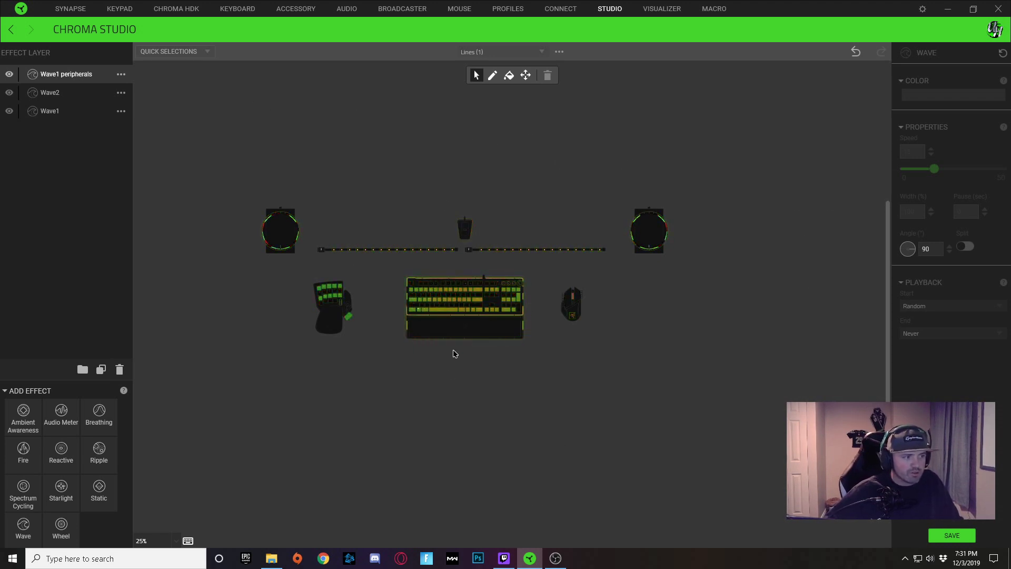
scroll(445, 368, "up", 2)
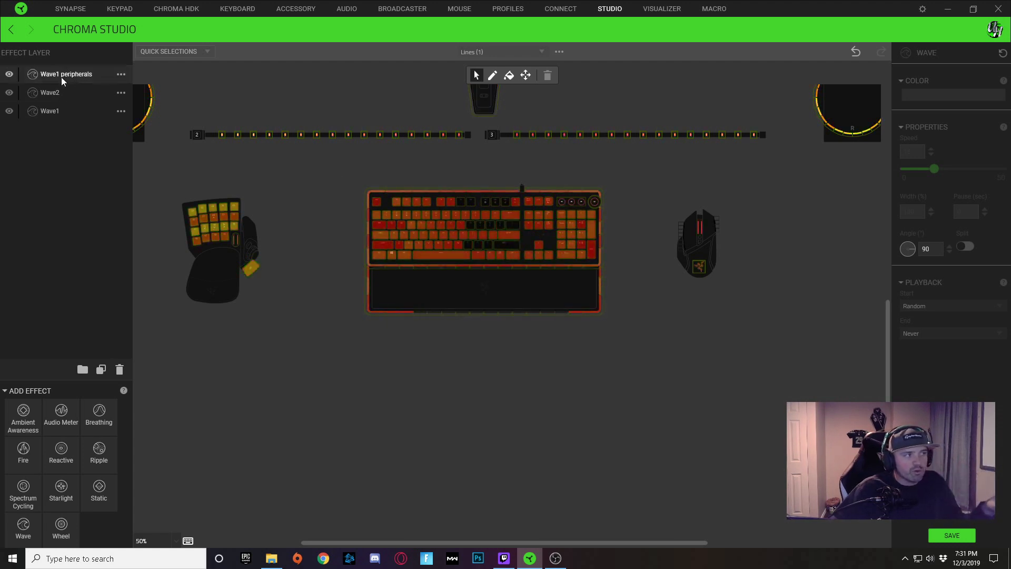
left_click(45, 75)
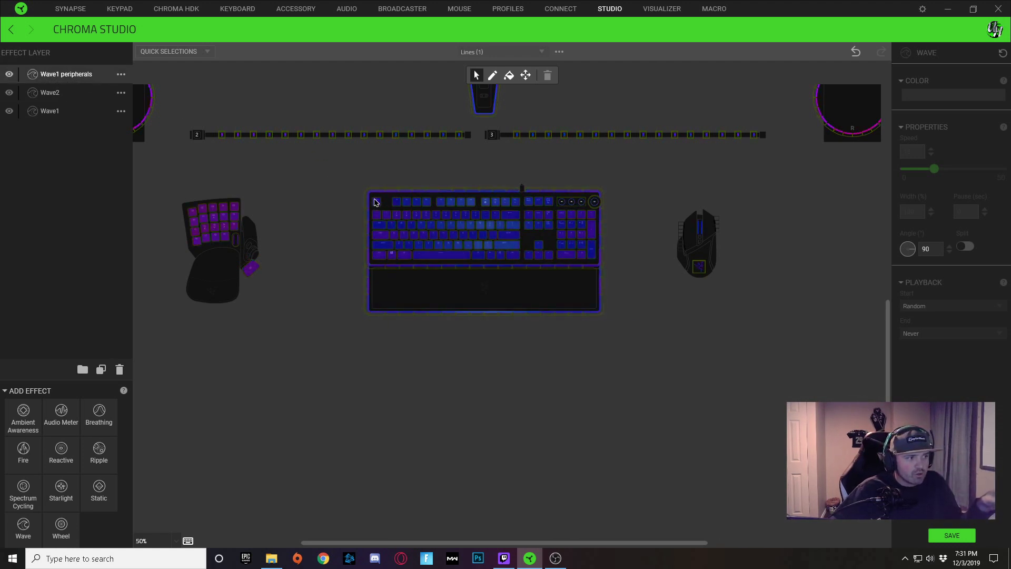